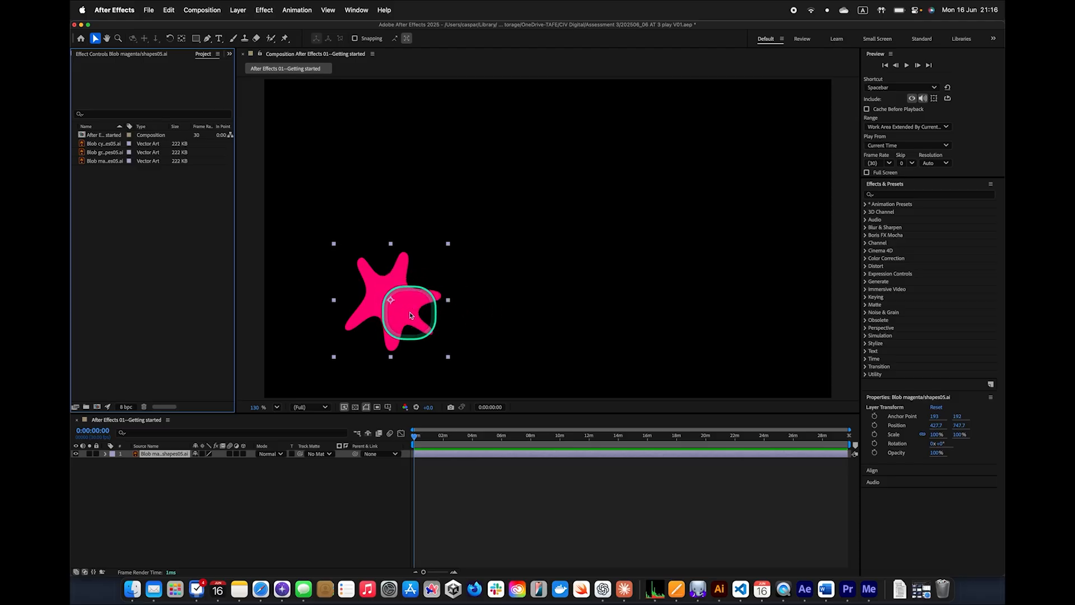
Step: Move the magenta blob to the composition's upper-left area, at about 317, 355, and park the playhead at 0:00
left_click_drag(409, 314, 393, 276)
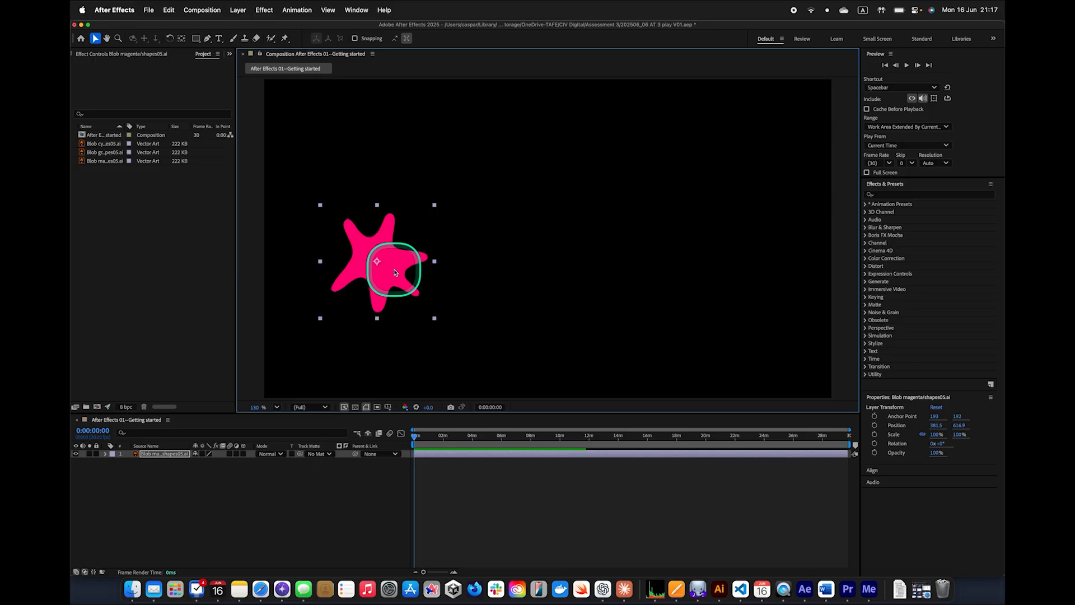
left_click_drag(391, 272, 371, 191)
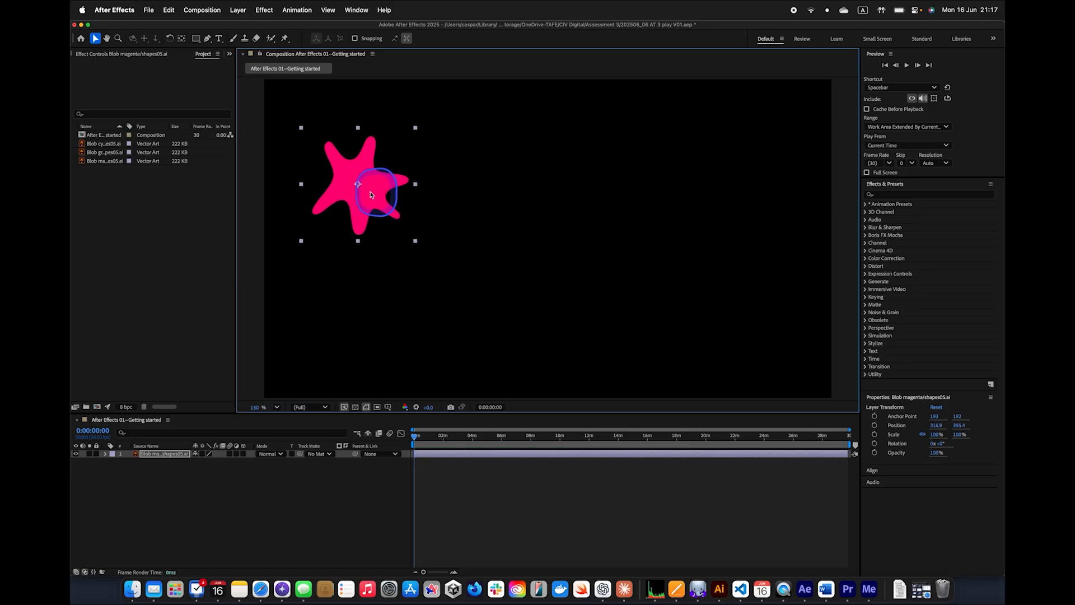
left_click(414, 437)
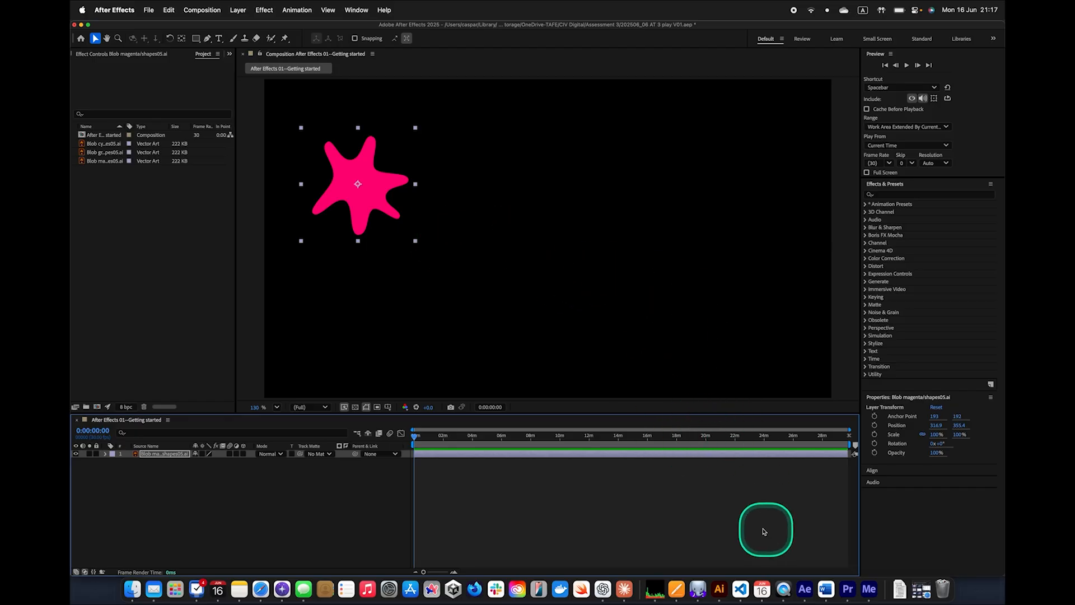
Step: Switch to Illustrator and create a new 1920 x 1080 px Web-Large document in RGB colour
left_click(721, 591)
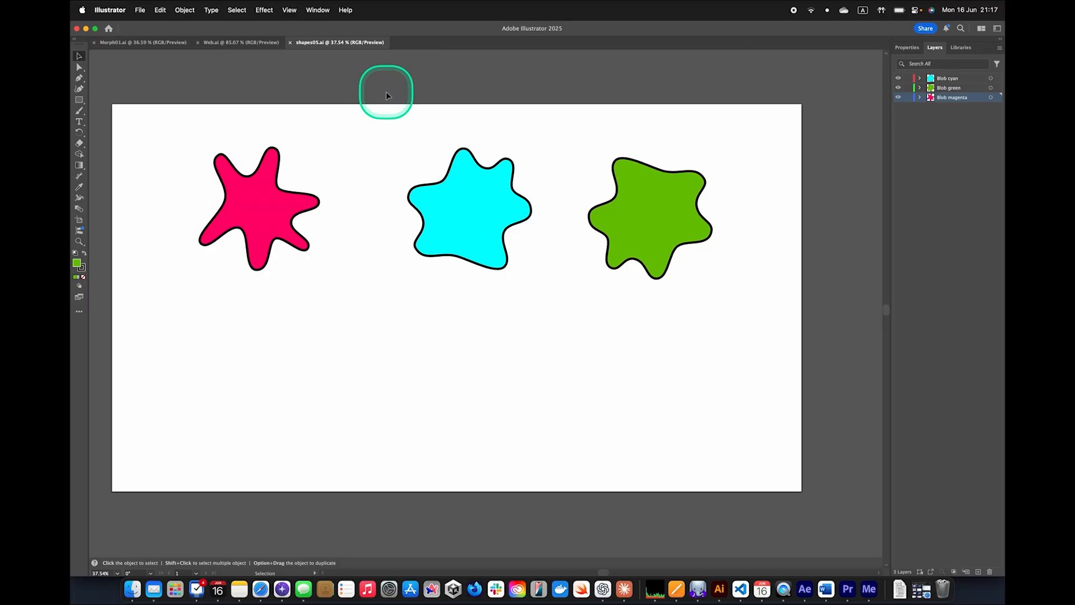
left_click(141, 10)
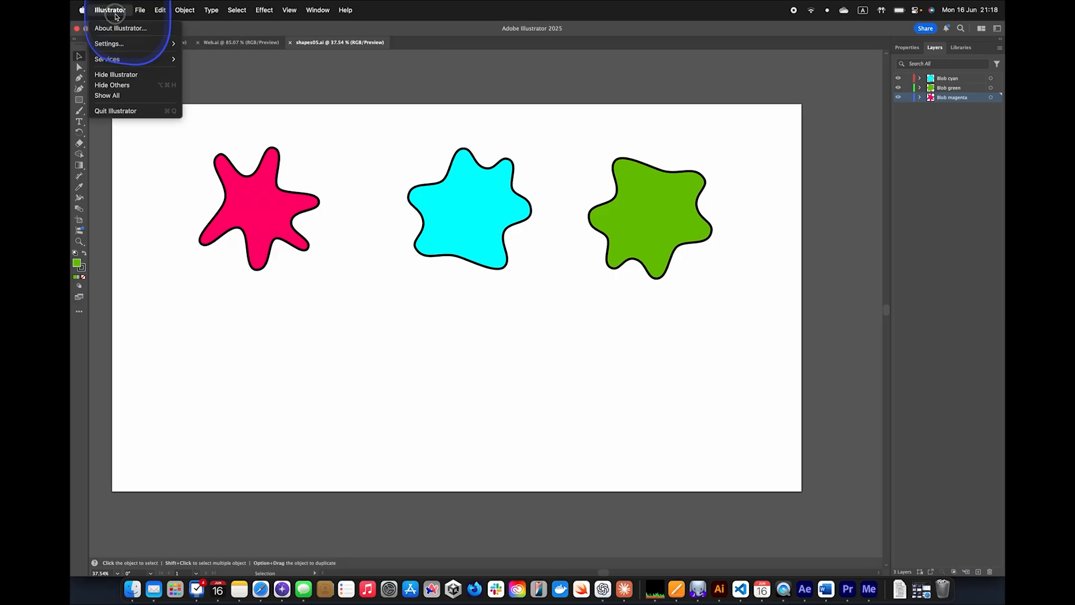
left_click(143, 28)
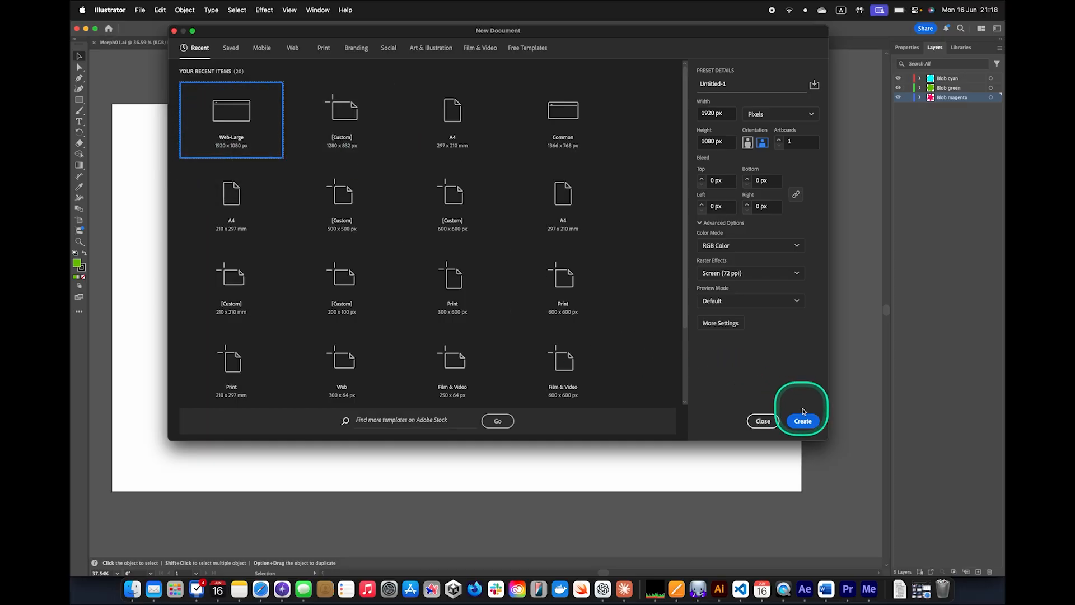
left_click(803, 421)
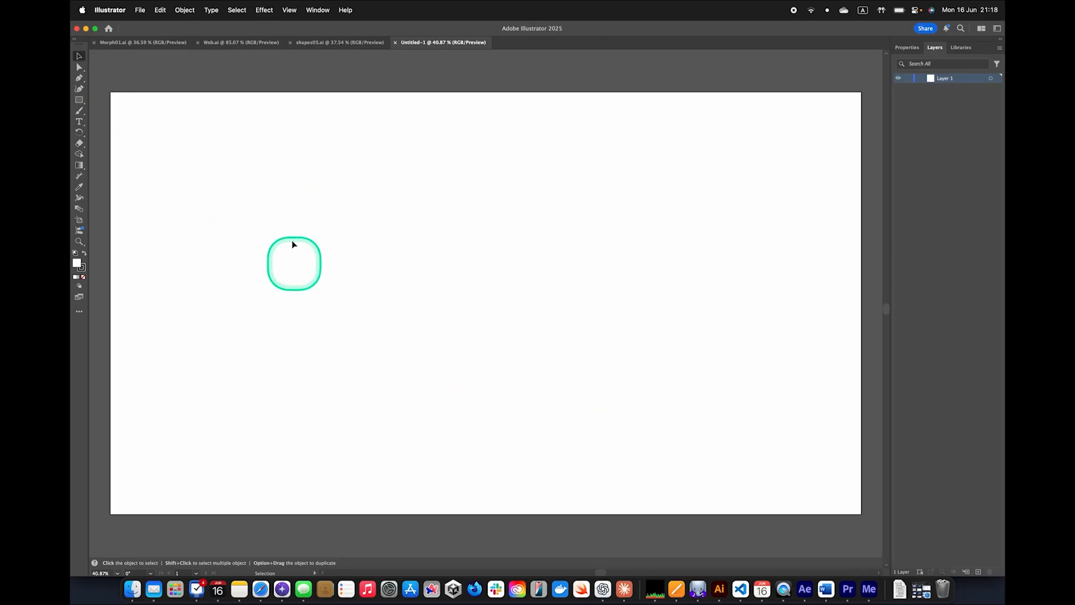
Step: Draw the first half of a curving Pen path, winding from the artboard's upper left through a wide lower bend and up to its centre
left_click(79, 78)
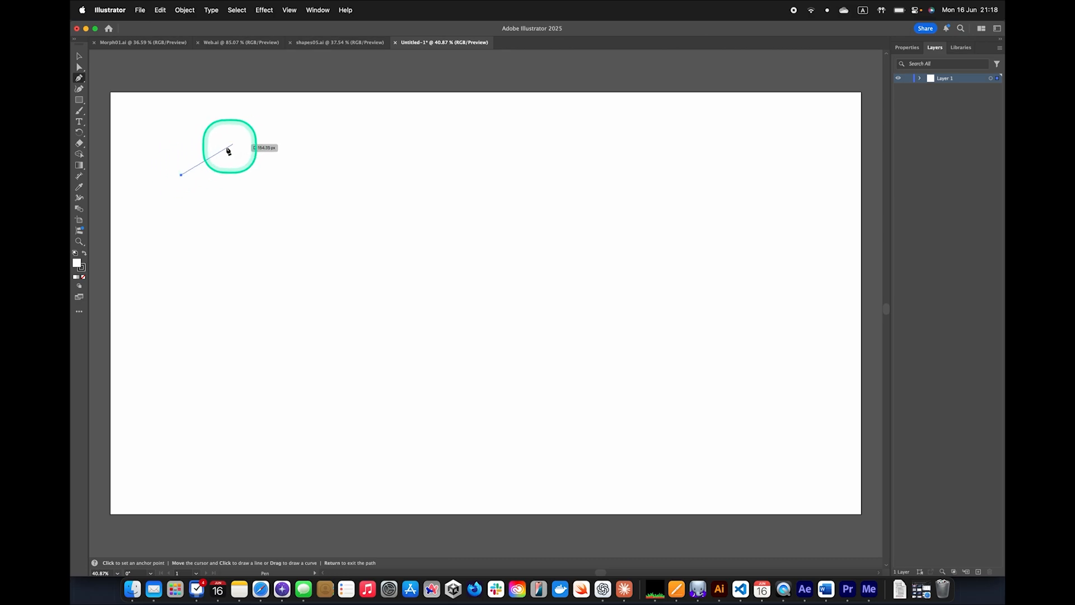
key("minus")
key("p")
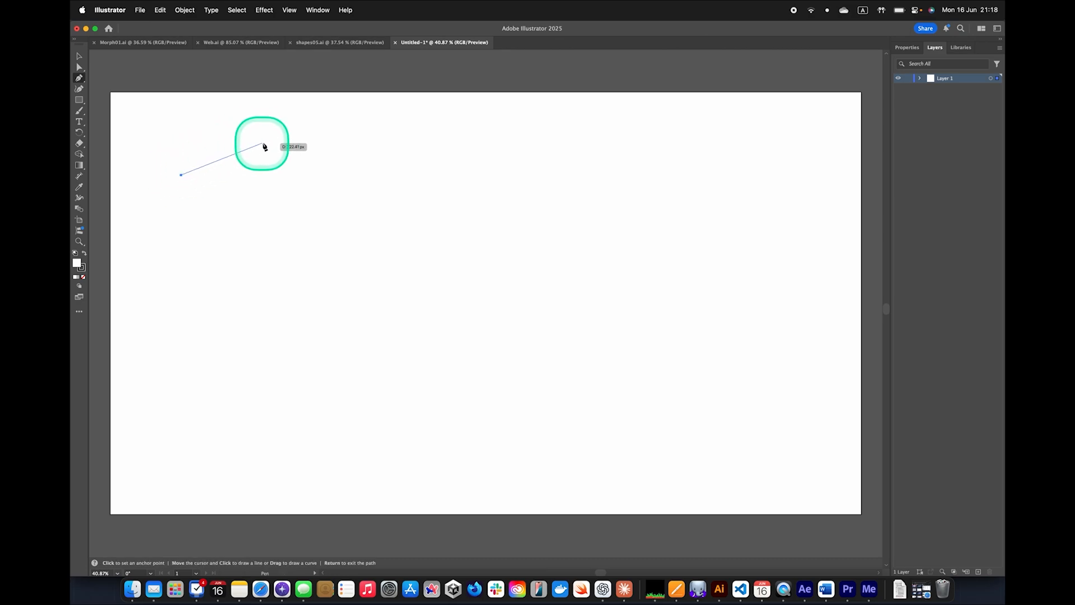
left_click(273, 144)
left_click_drag(274, 146, 316, 159)
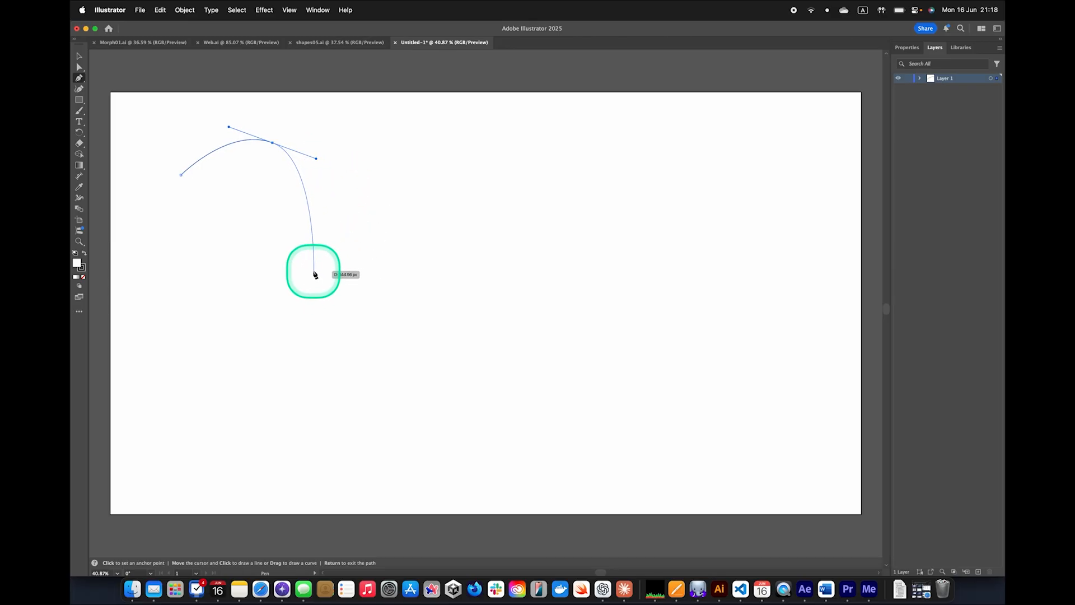
left_click_drag(312, 271, 341, 301)
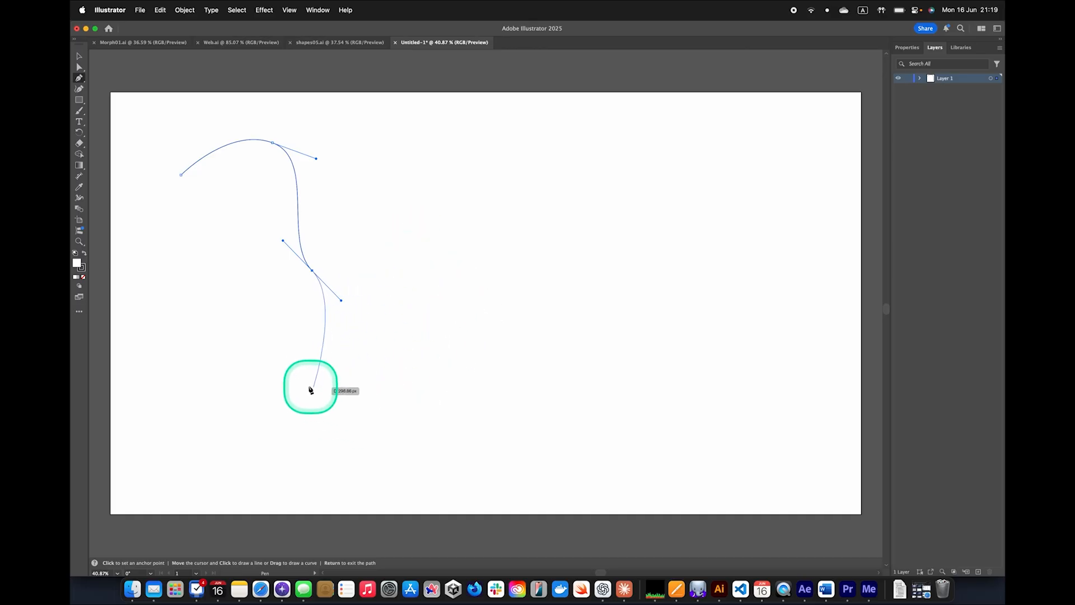
left_click_drag(256, 357, 225, 391)
left_click_drag(383, 458, 532, 413)
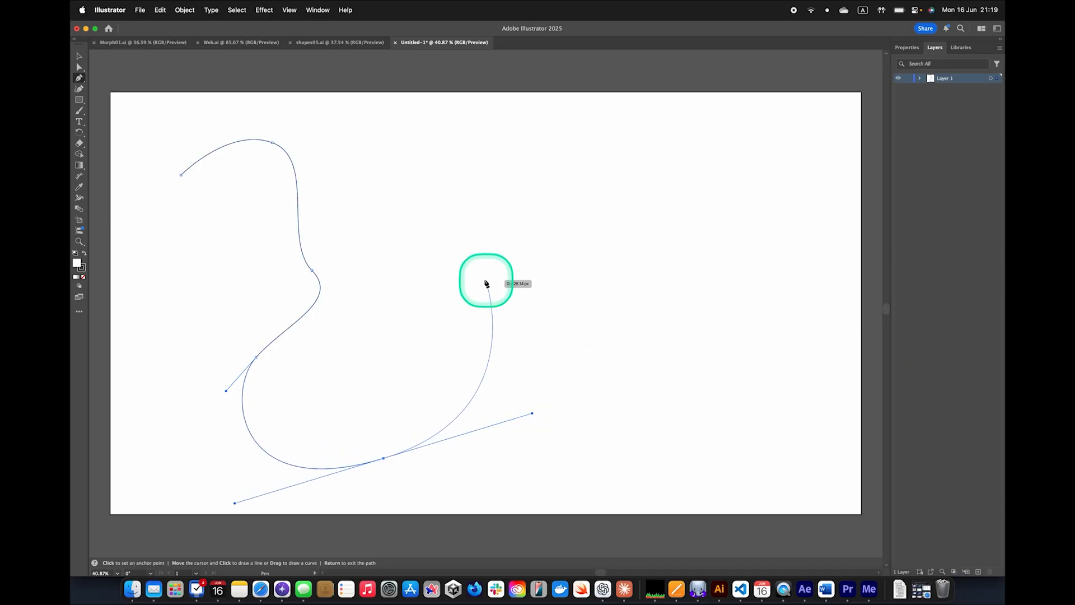
left_click_drag(479, 278, 455, 250)
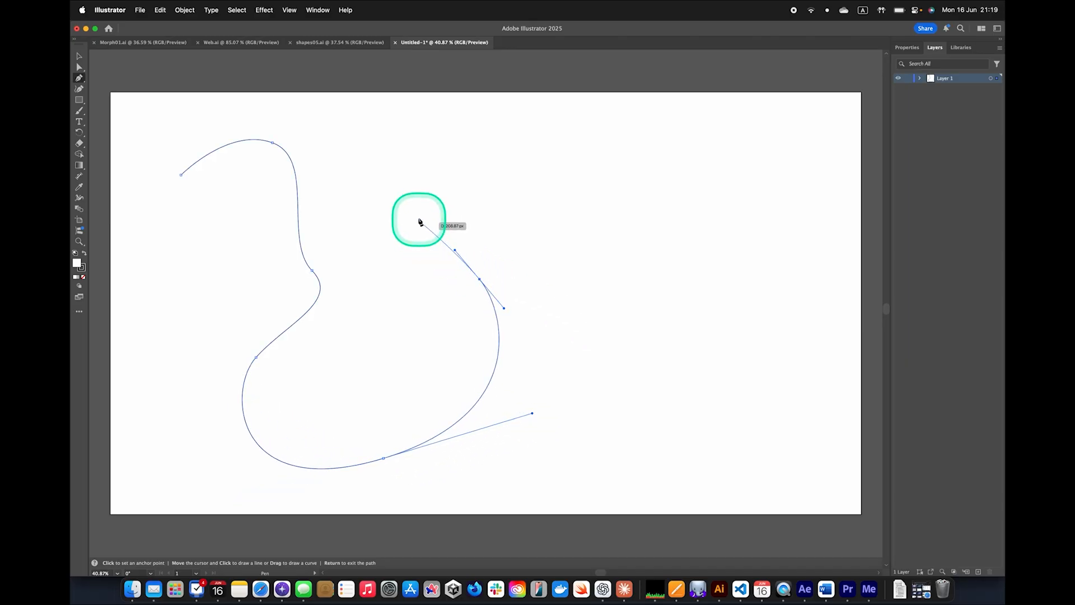
Step: Continue the Pen path with a large loop on the right and a smaller loop crossing it, and end it open near the lower-right edge
left_click(556, 158)
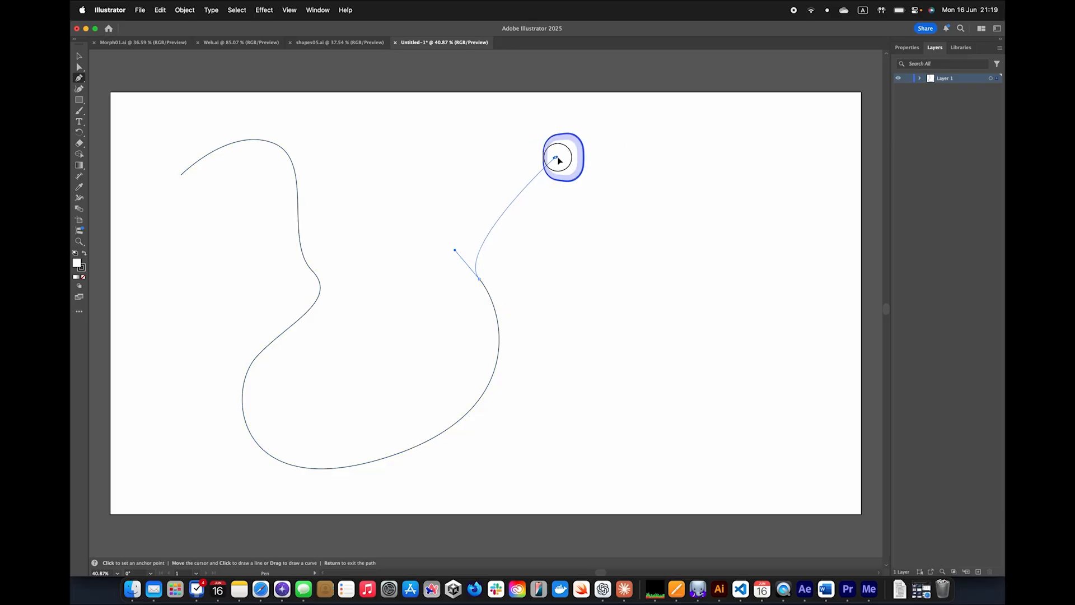
left_click_drag(558, 161, 639, 166)
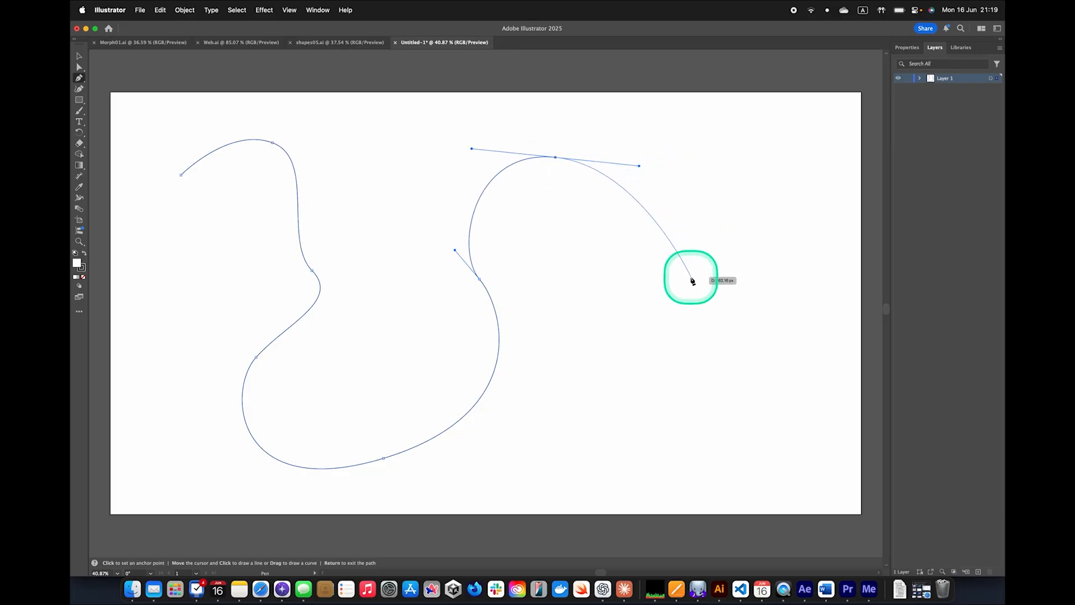
left_click_drag(689, 278, 698, 318)
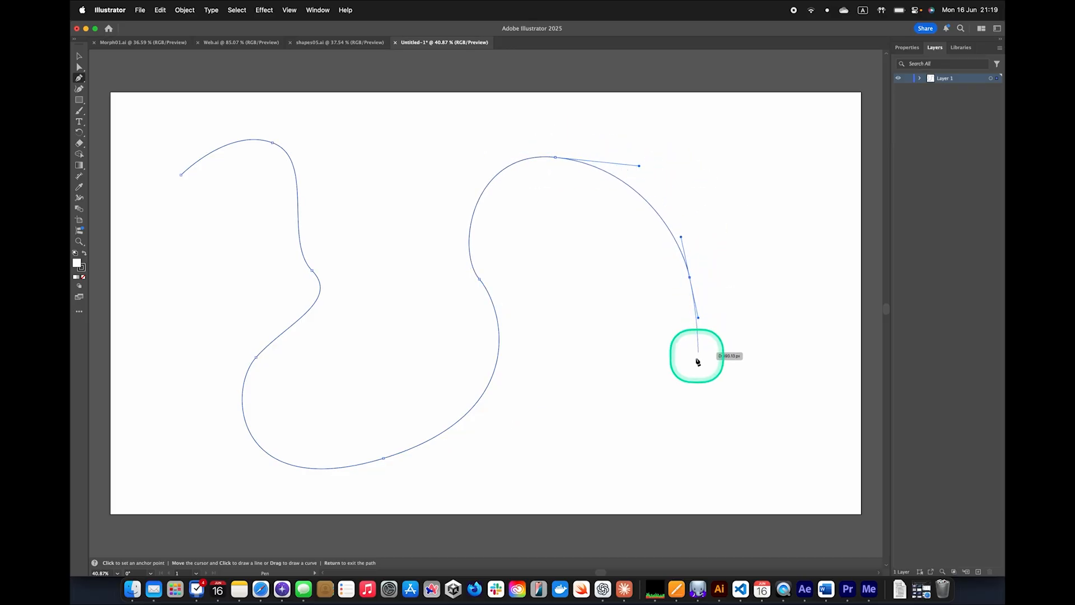
left_click_drag(642, 396, 577, 411)
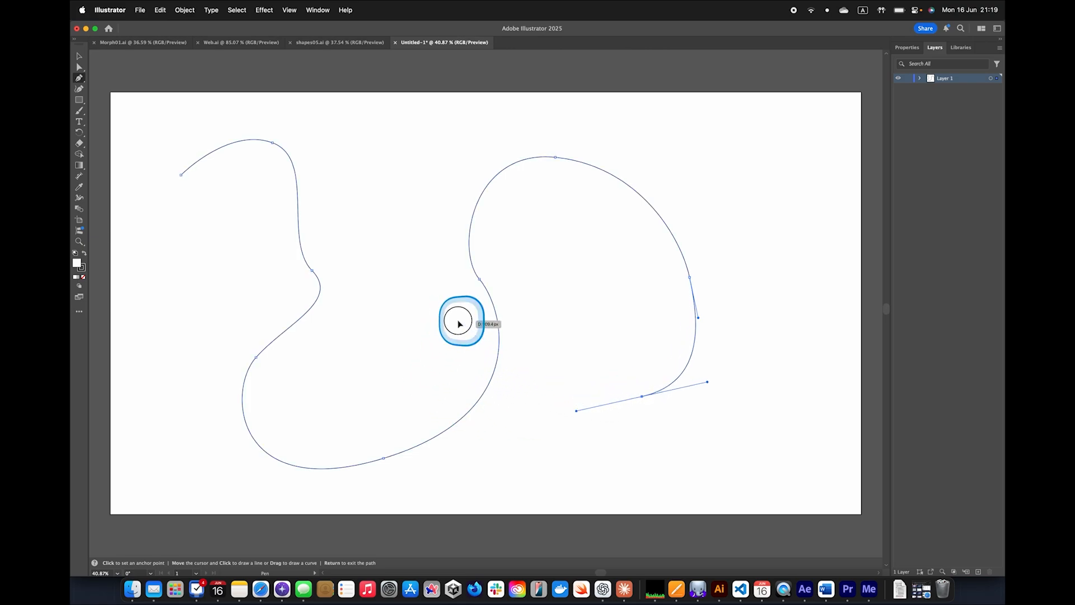
left_click_drag(458, 321, 394, 319)
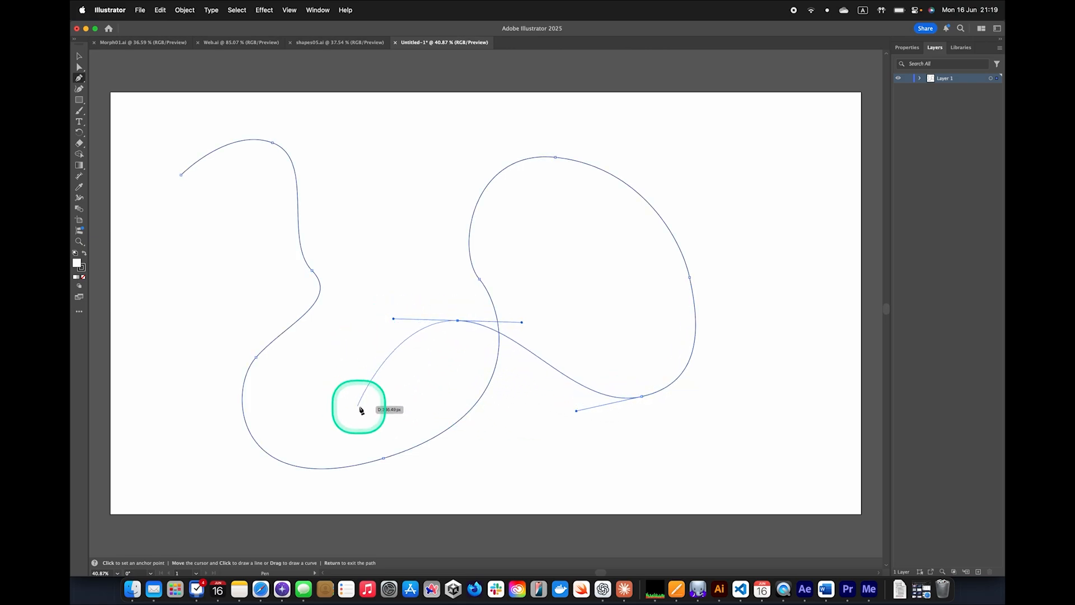
left_click_drag(374, 391, 379, 425)
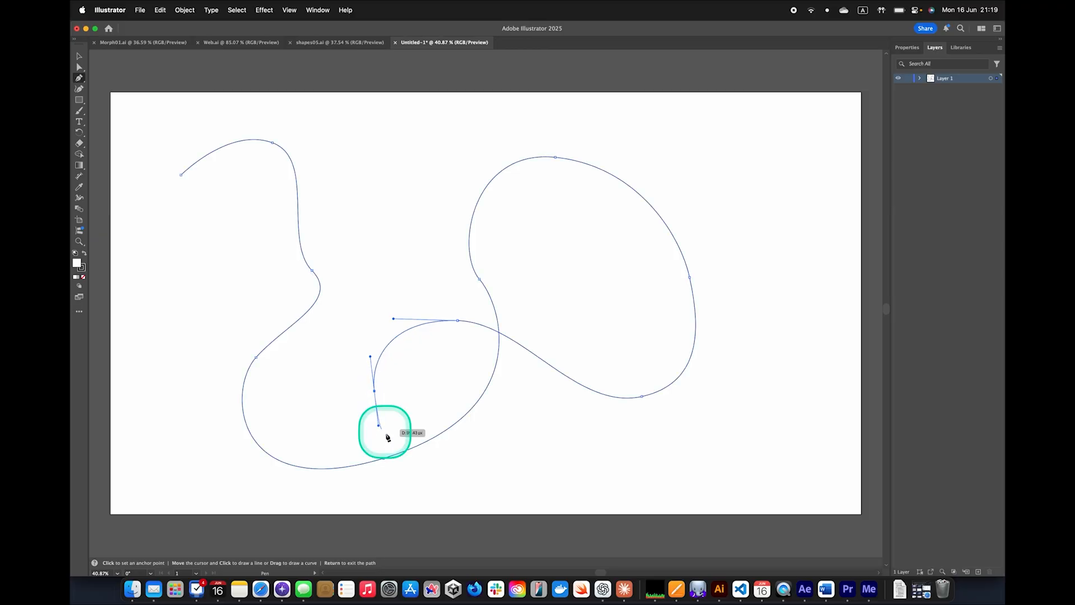
left_click_drag(536, 465, 638, 449)
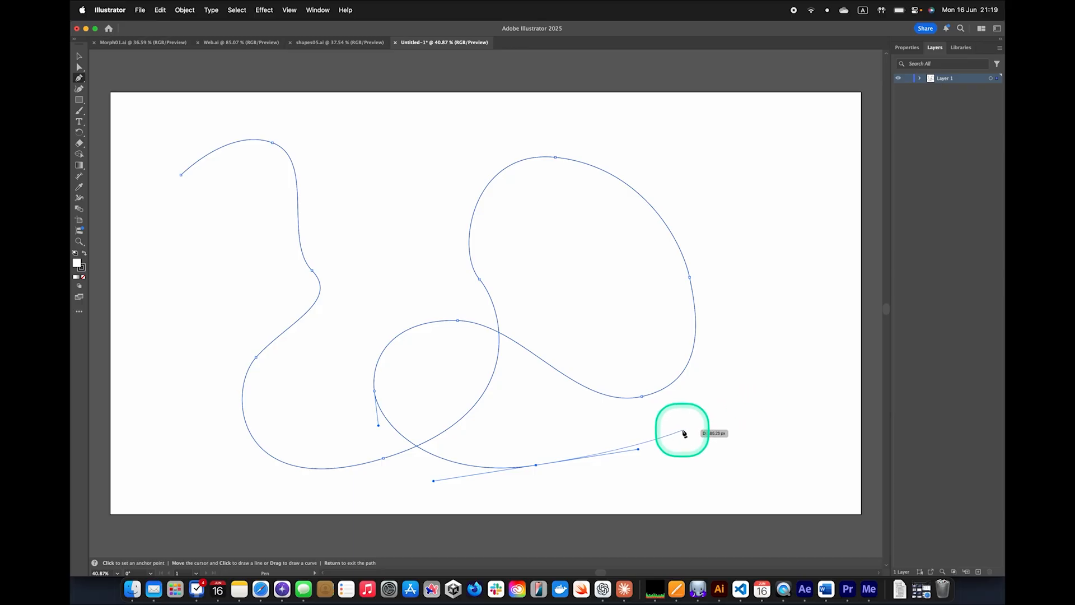
left_click_drag(683, 430, 736, 422)
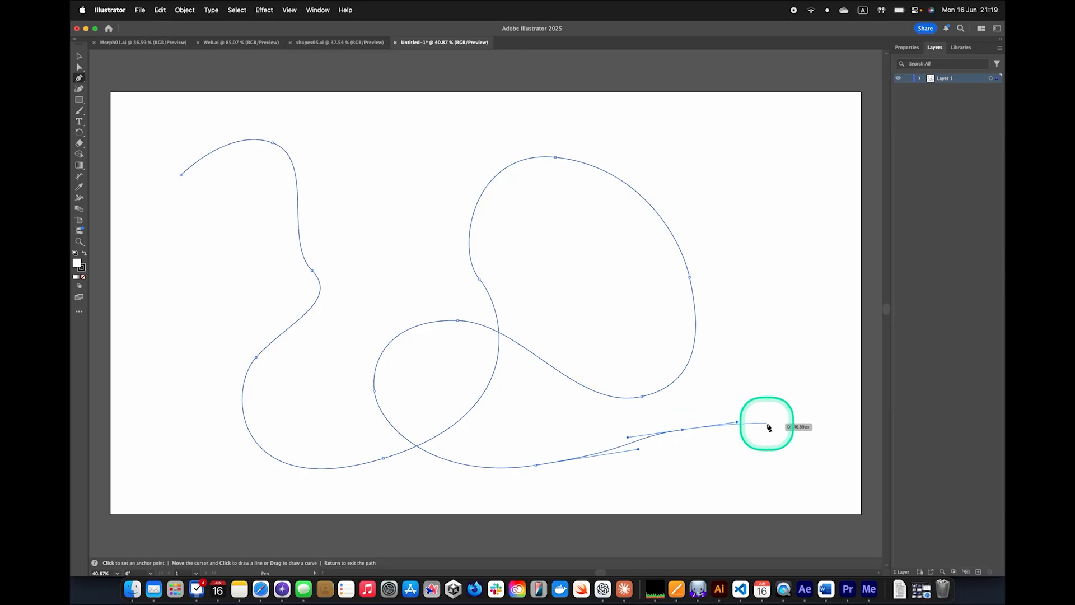
left_click(768, 424)
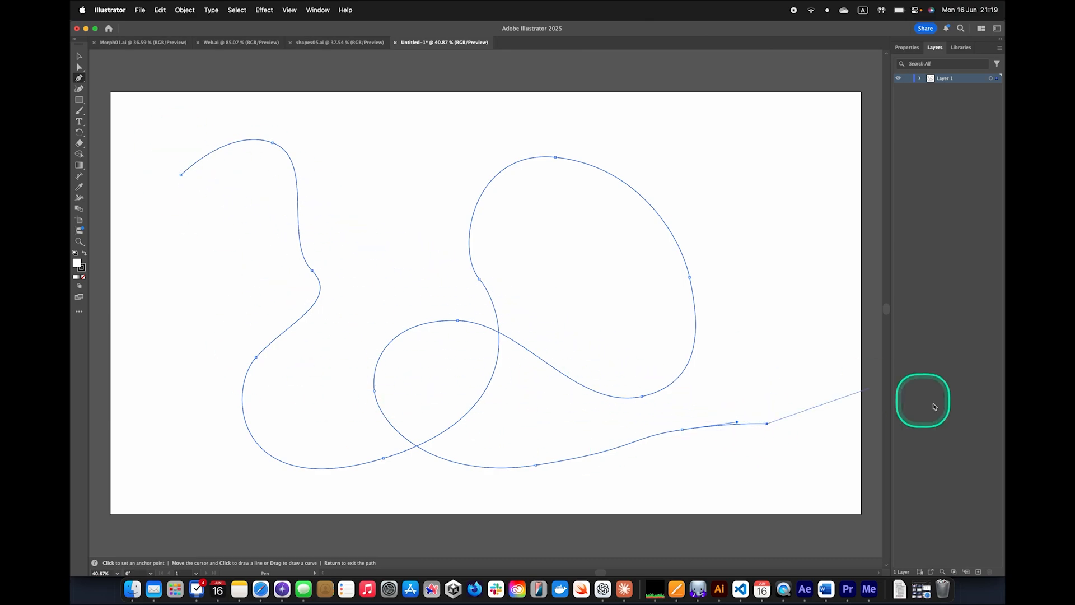
left_click_drag(761, 411, 775, 420)
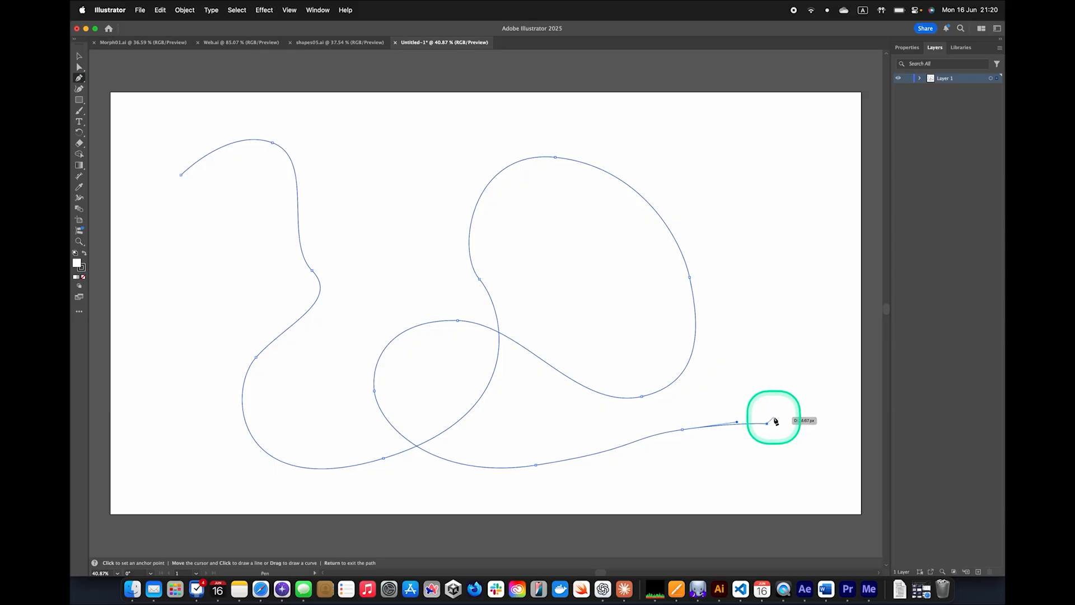
key("Escape")
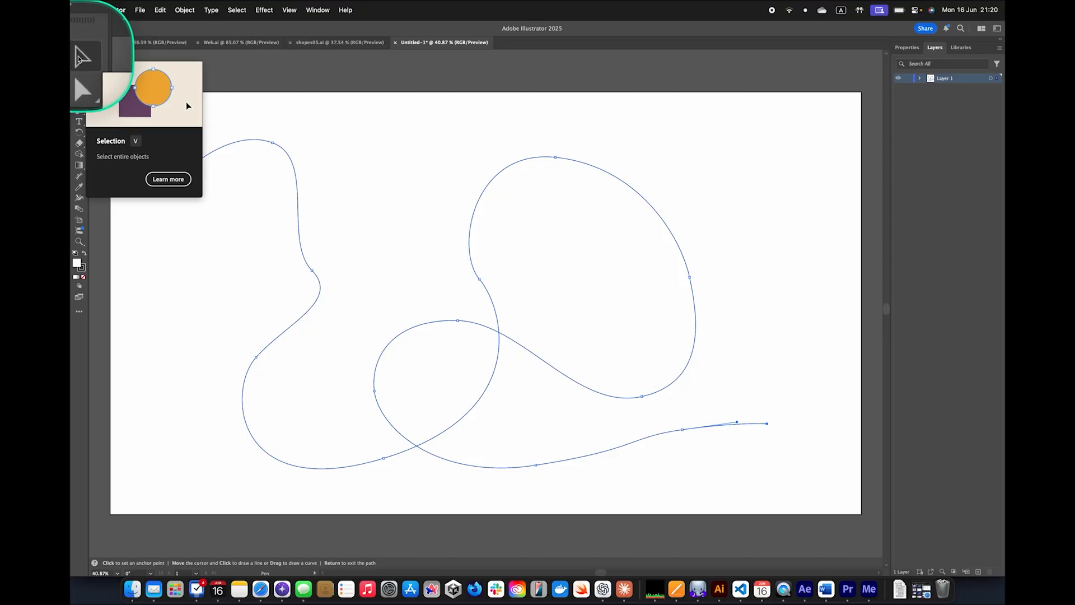
Step: Move the whole path slightly up and left on the artboard, and show its anchor points with the Direct Selection tool
left_click(79, 56)
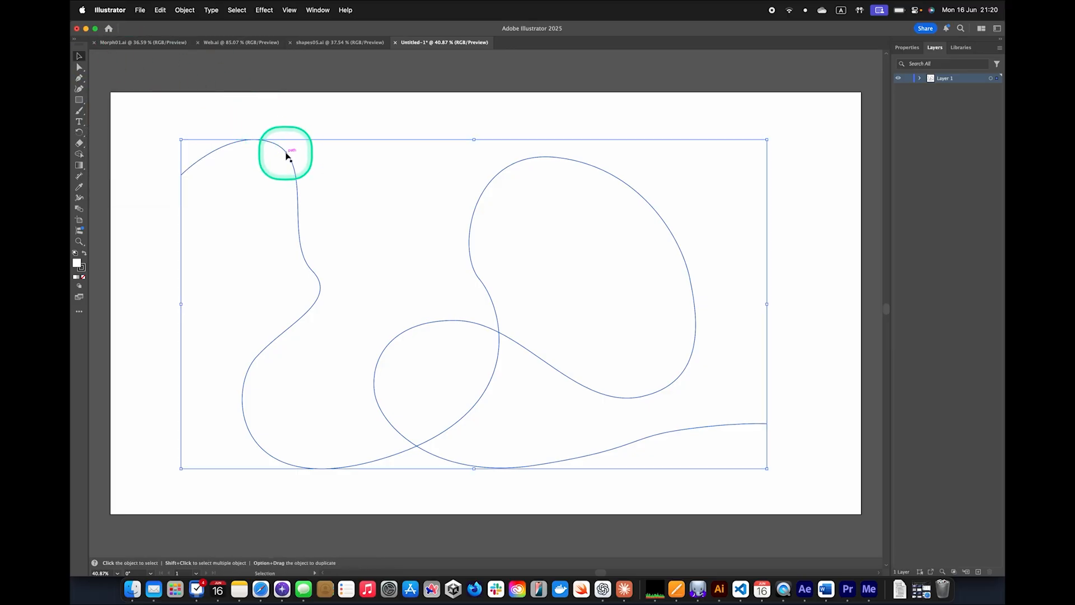
left_click_drag(289, 154, 277, 145)
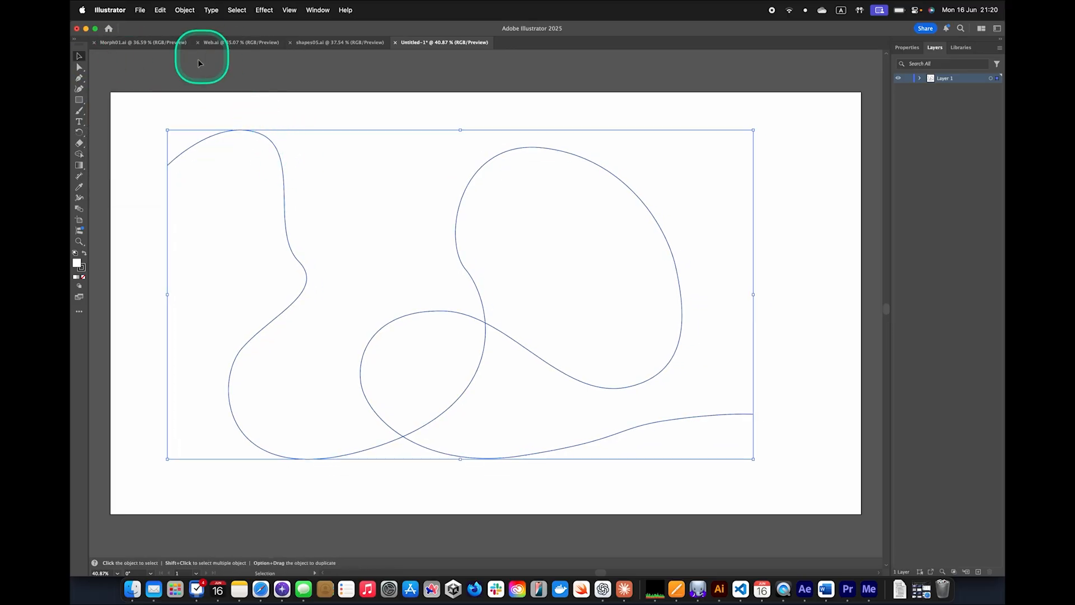
key("a")
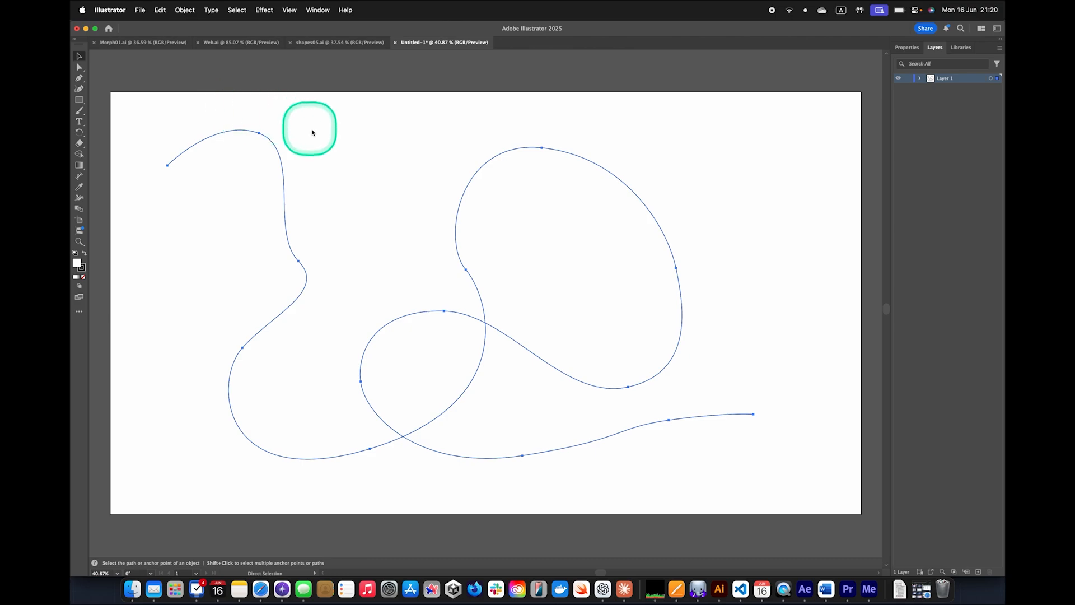
Step: Save the document as "Motion path--blob.ai" in the Assets folder, in Adobe Illustrator format with the Illustrator 2020 version options
key("super+s")
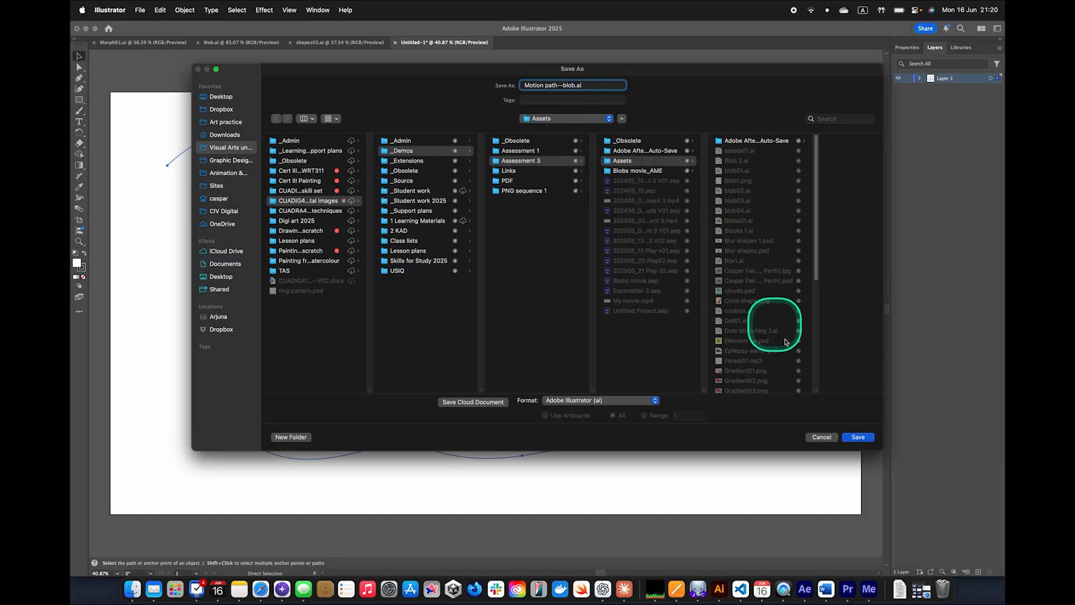
left_click(855, 437)
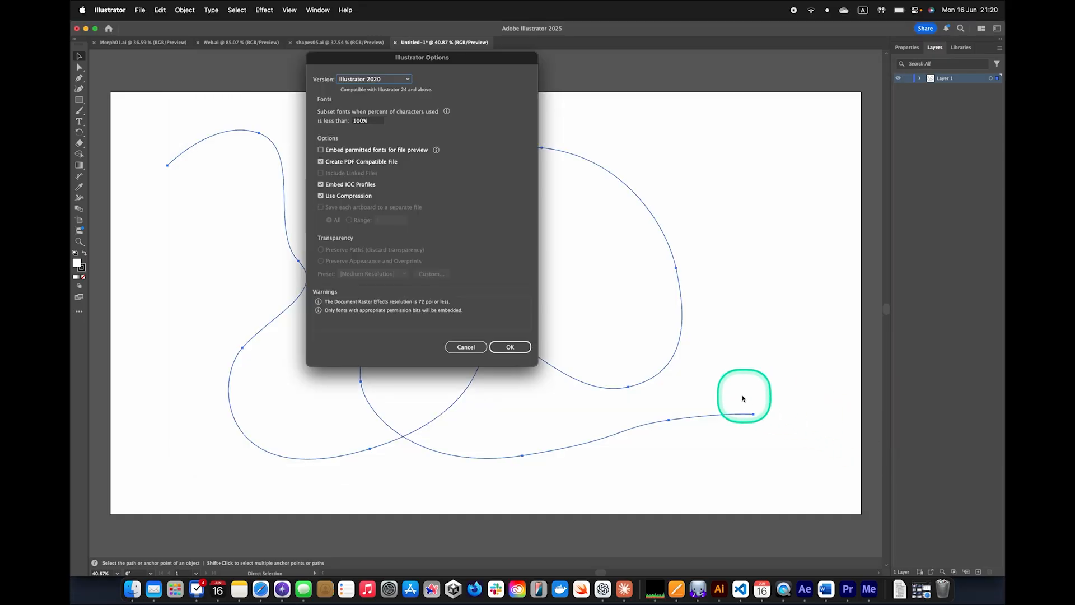
left_click(514, 349)
Step: Select the whole curved path with the Selection tool and copy it to the clipboard
key("v")
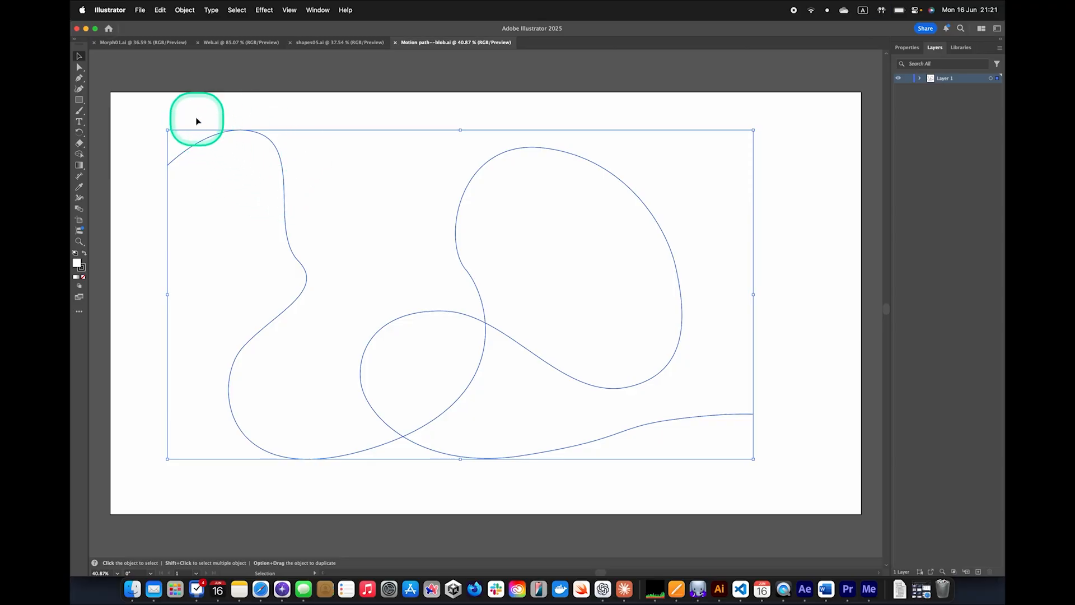
left_click(160, 10)
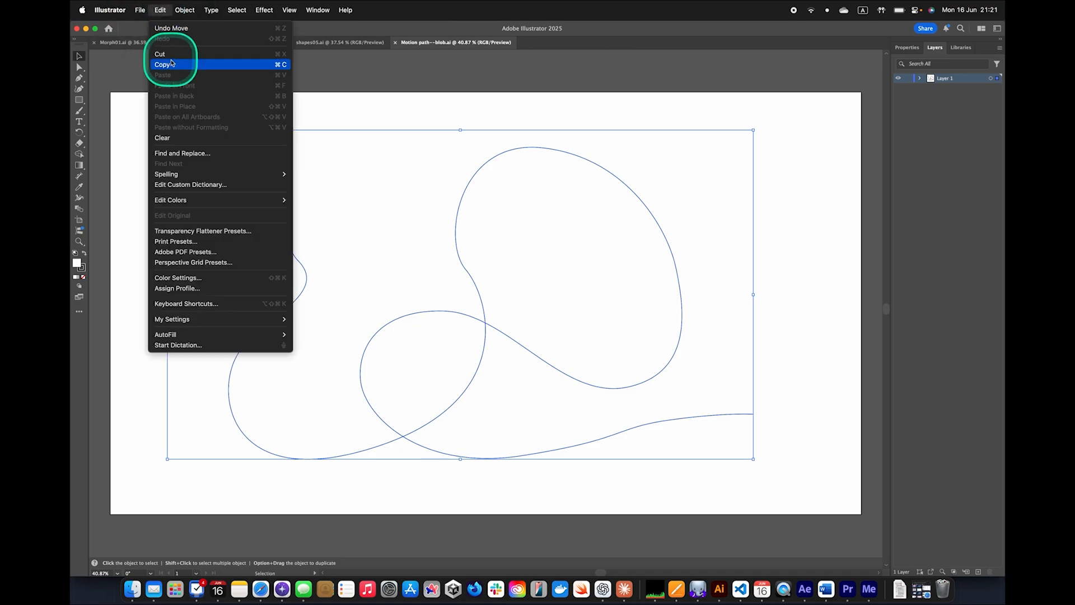
left_click(278, 68)
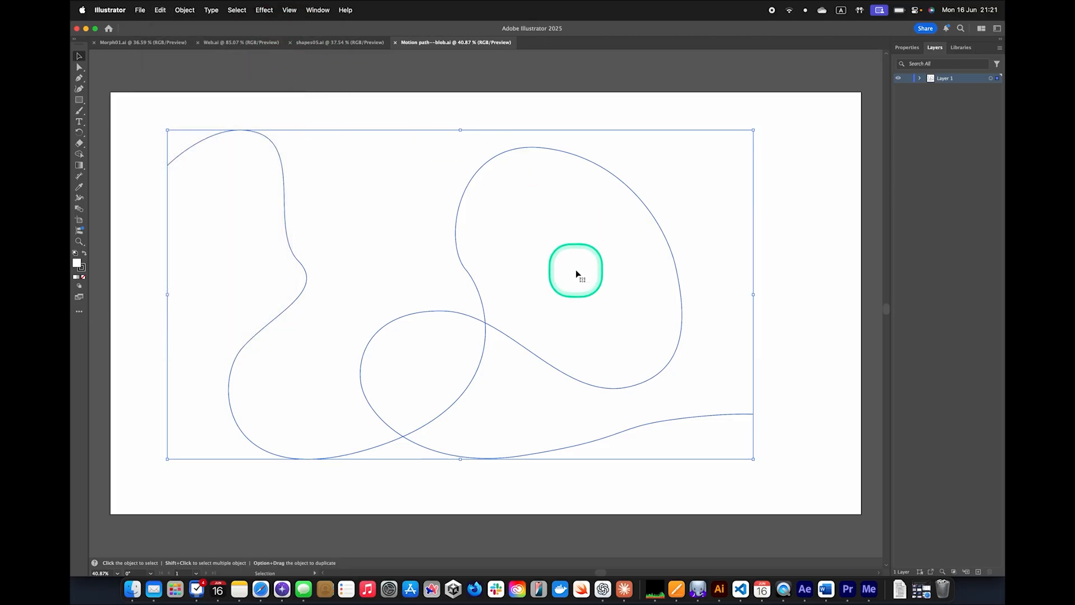
Step: Switch to After Effects, scale the magenta blob down to about 59%, and move it to about 225, 177 near the composition's upper-left corner
left_click(805, 589)
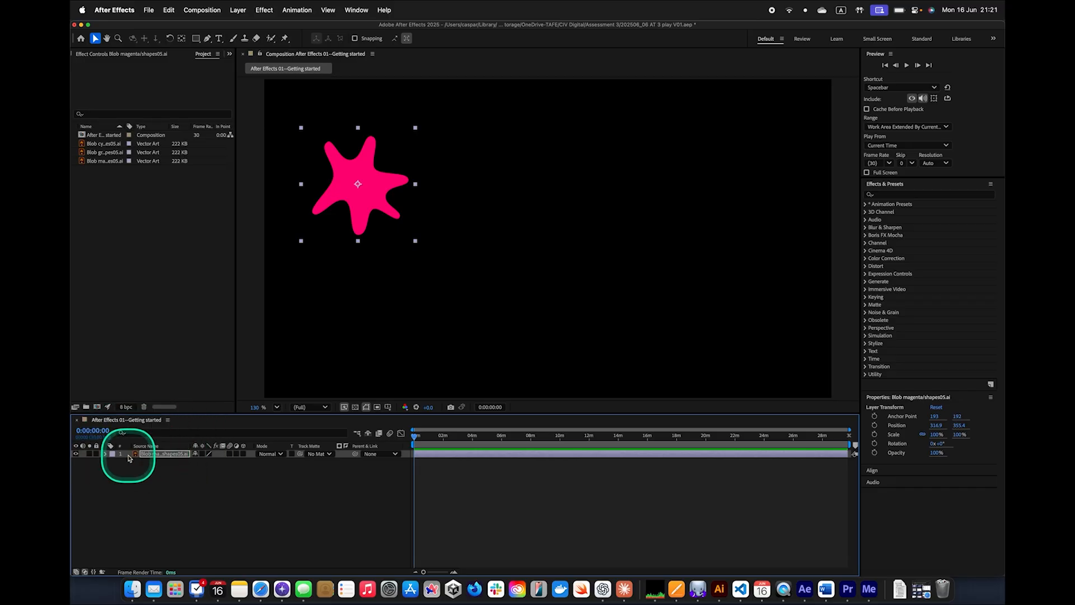
left_click_drag(415, 241, 394, 220)
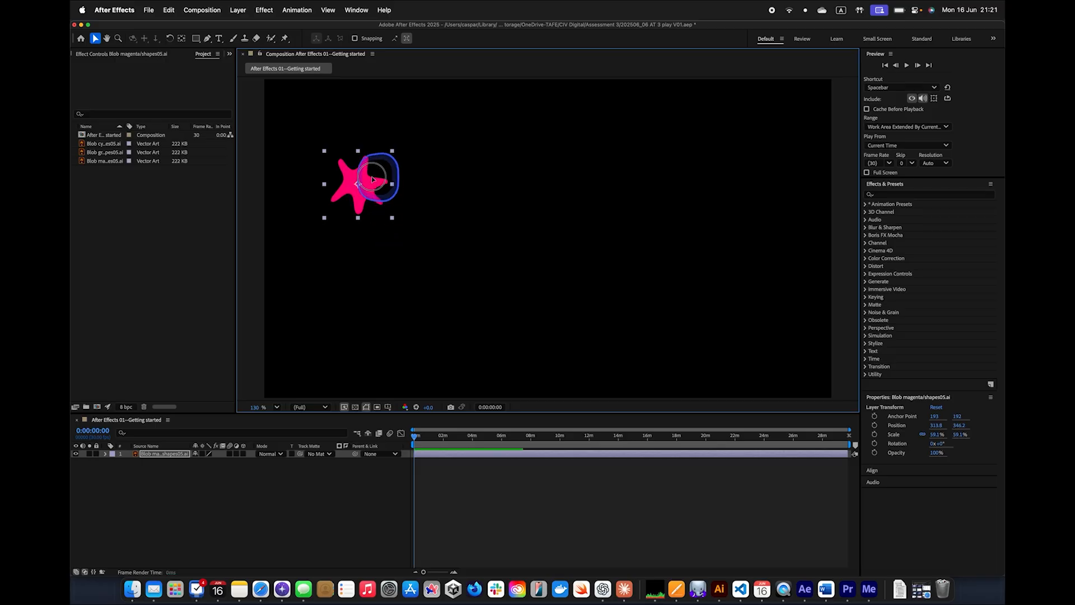
left_click_drag(379, 174, 345, 130)
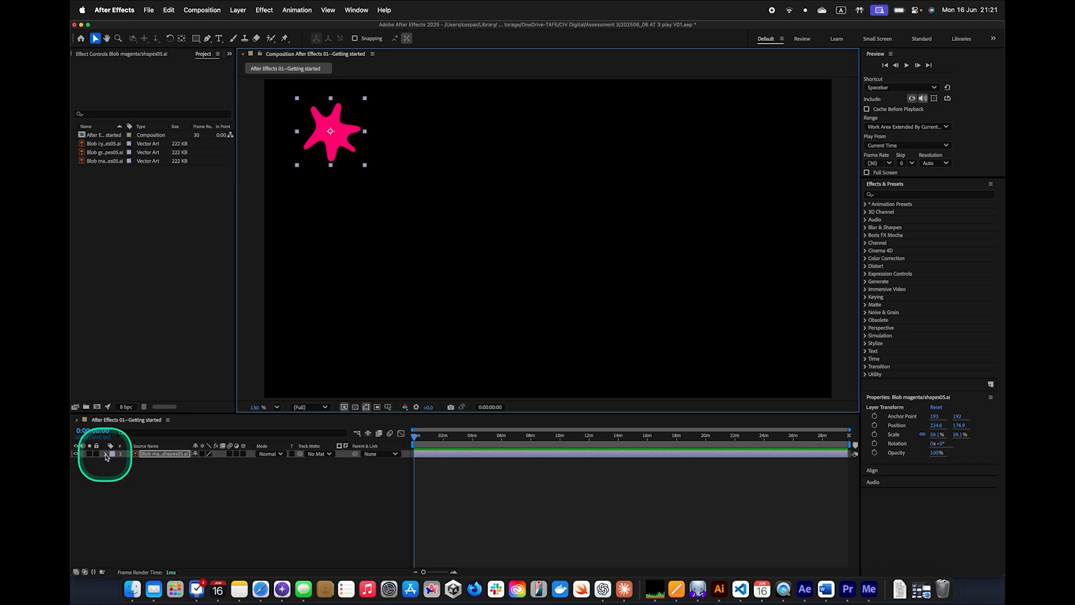
Step: Enable Position keyframing on the magenta blob layer at 0 seconds and paste the copied Illustrator path as its position keyframes
left_click(106, 456)
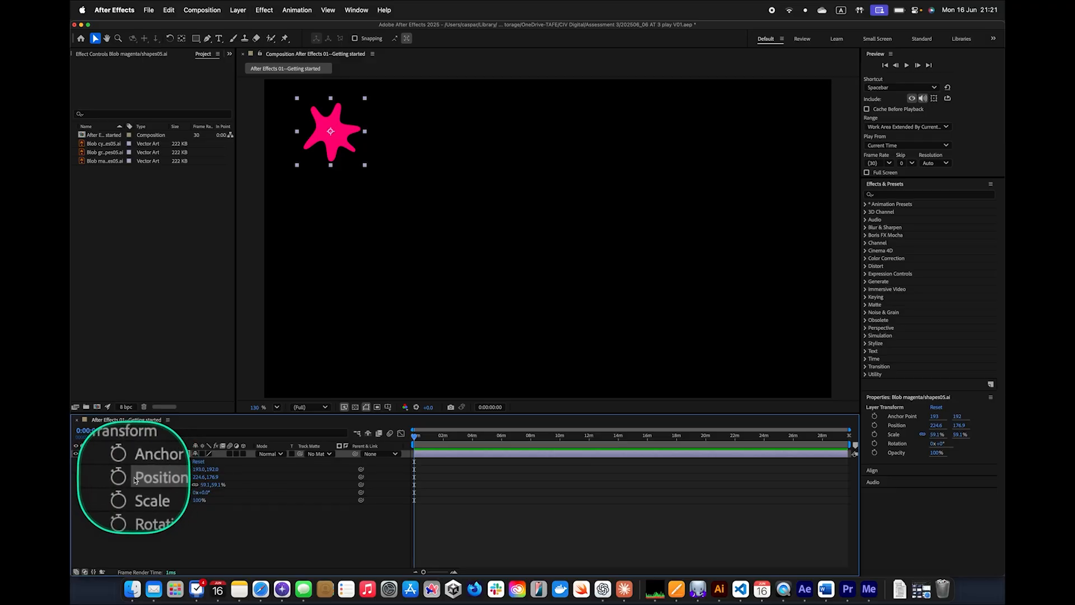
left_click(130, 480)
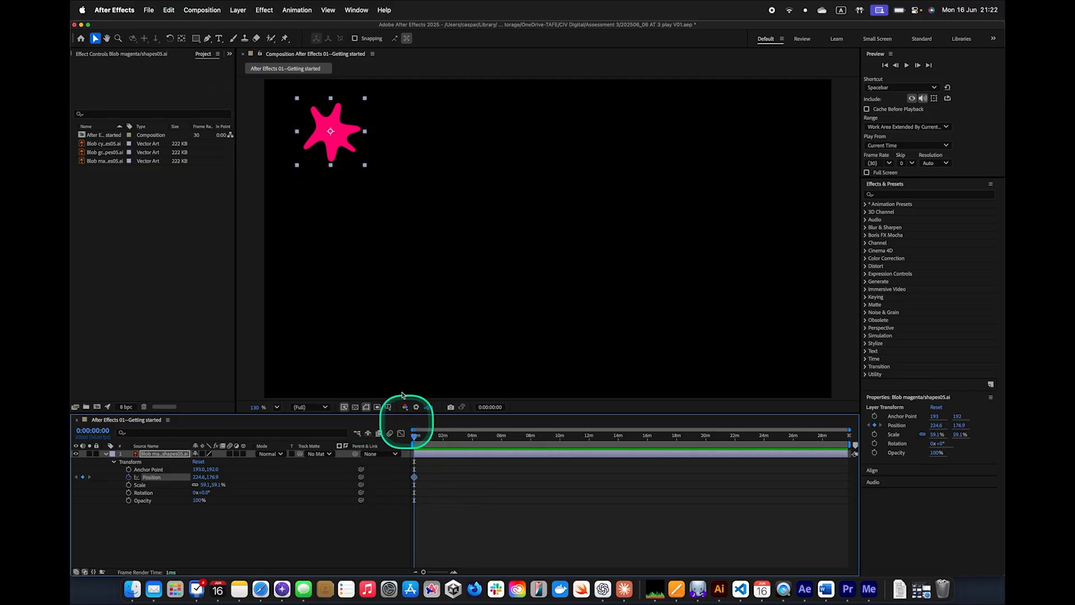
left_click(170, 9)
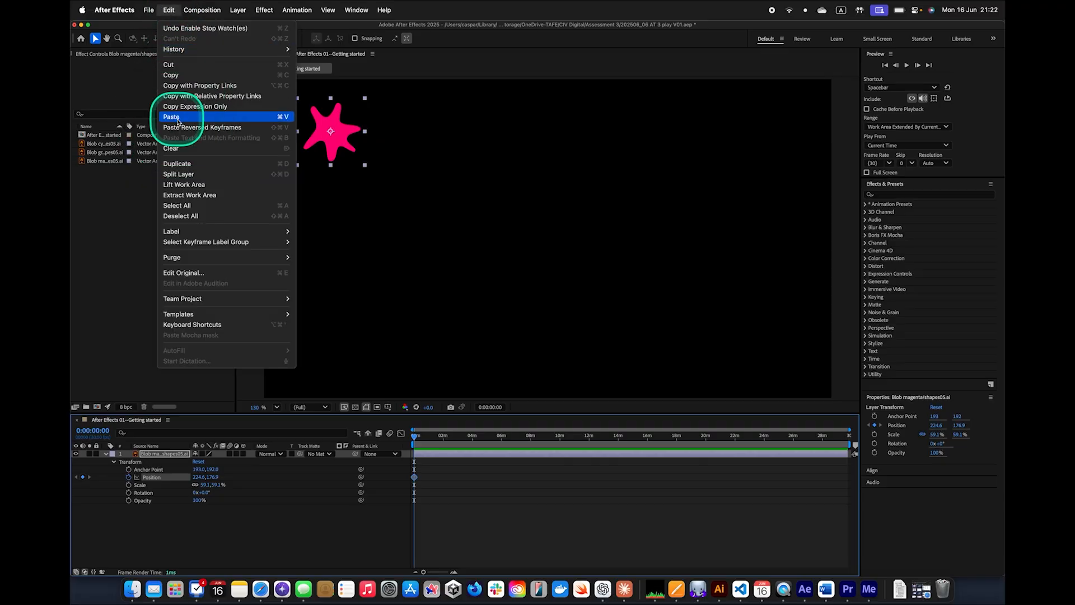
left_click(414, 479)
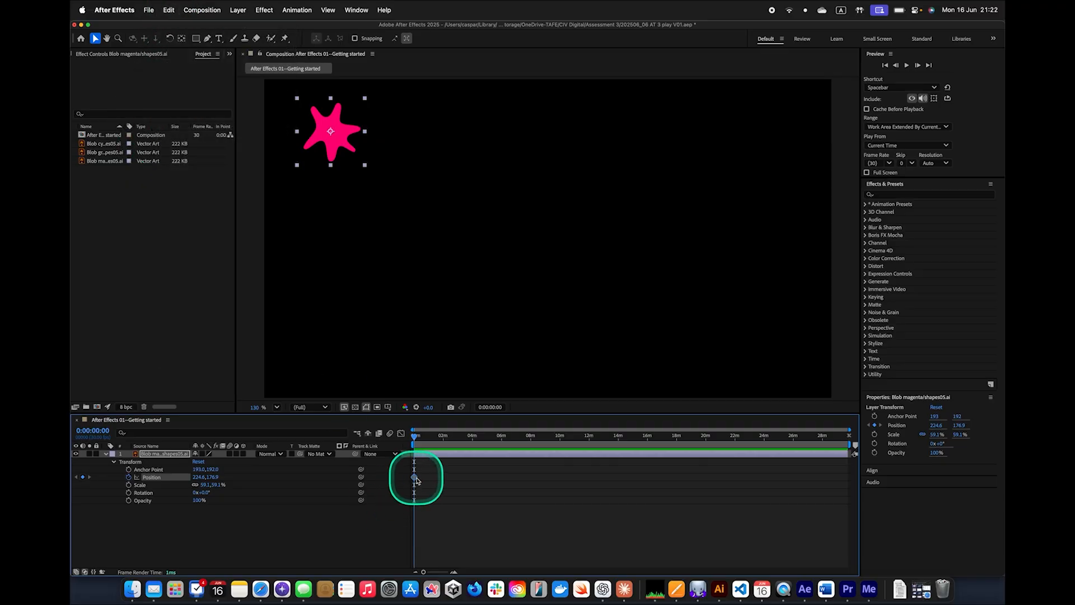
key("super+v")
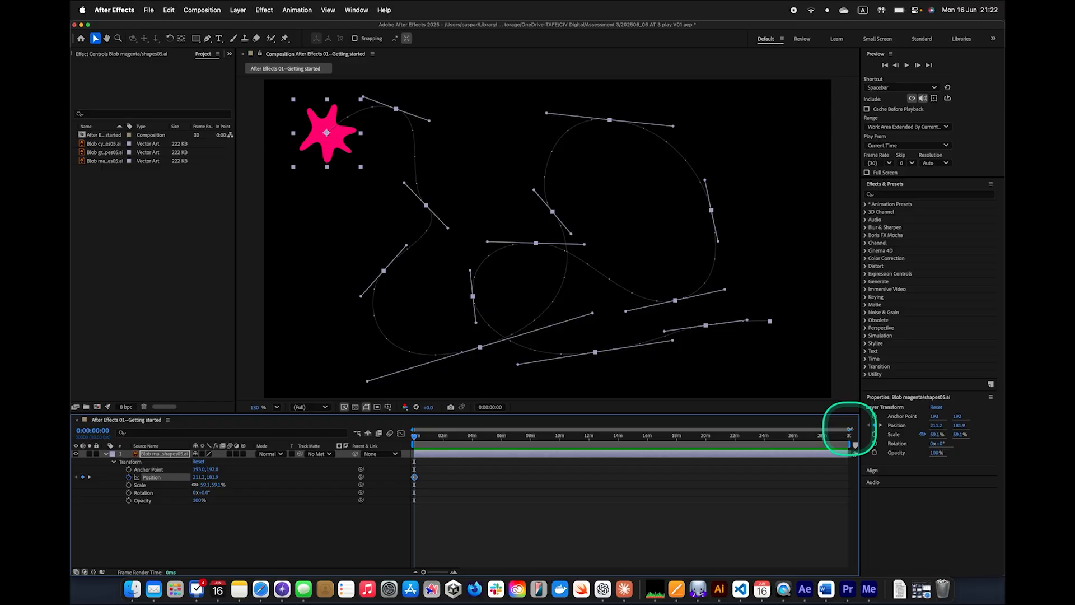
Step: Shift the whole motion path slightly down to start at about 213, 194, and lengthen the upper handle of the sixth path point
left_click_drag(849, 429, 454, 433)
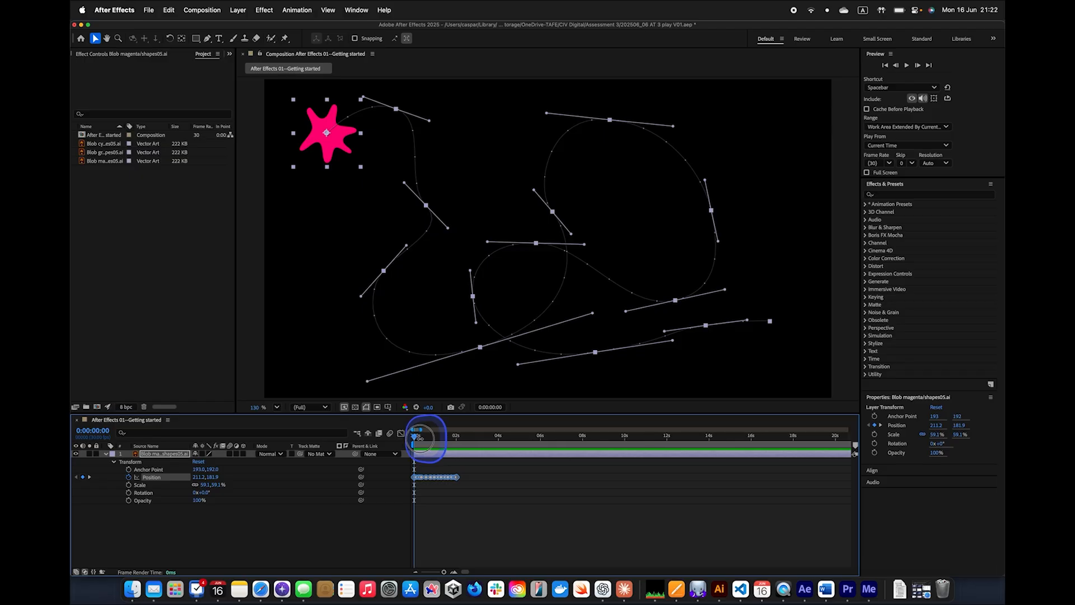
left_click_drag(420, 431, 418, 431)
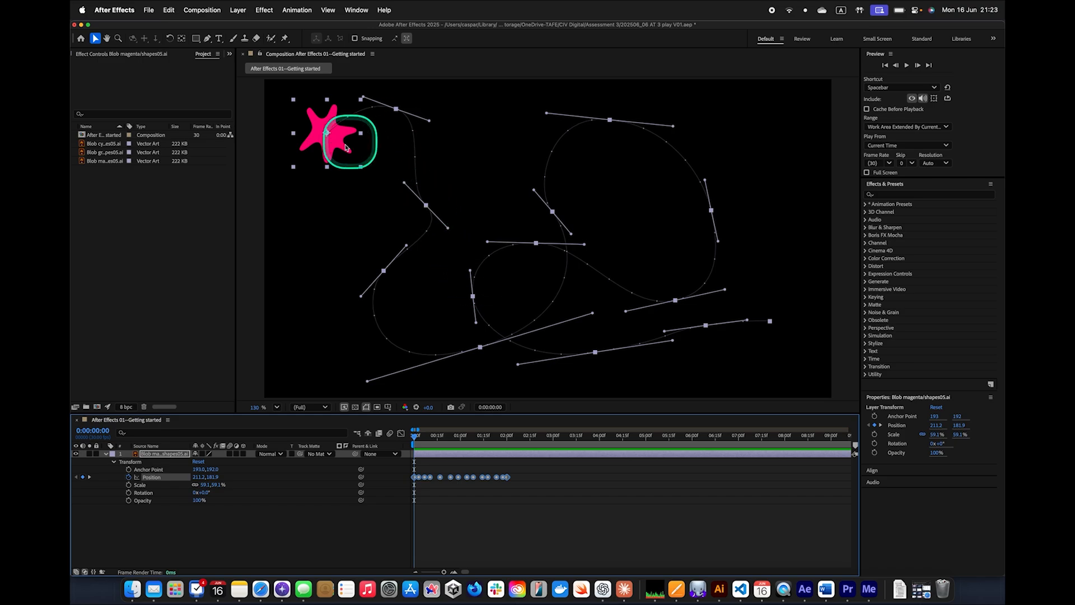
left_click_drag(427, 208, 426, 211)
left_click(437, 204)
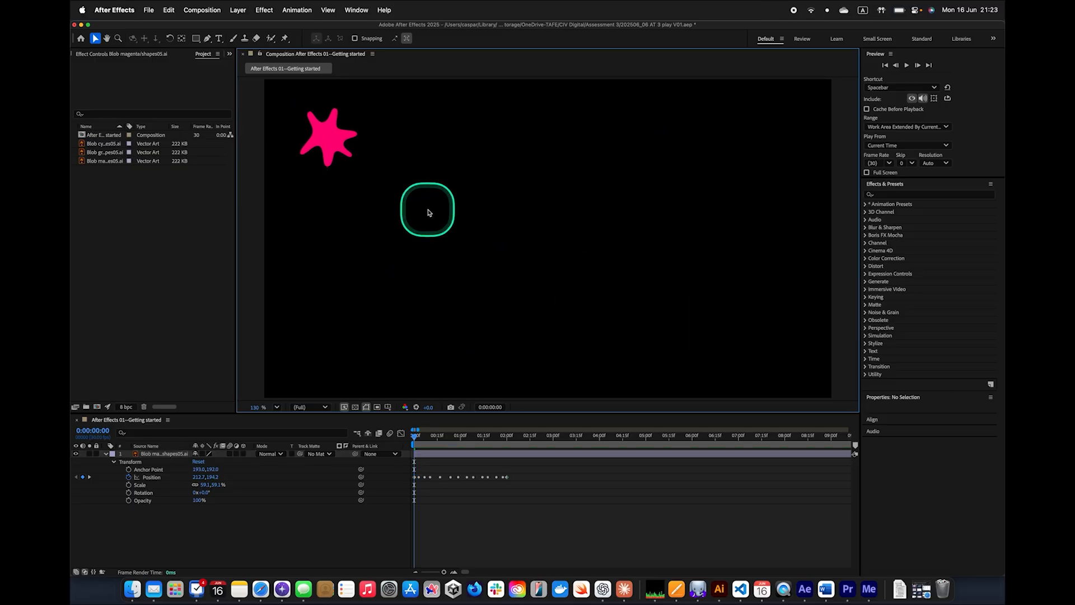
left_click(451, 479)
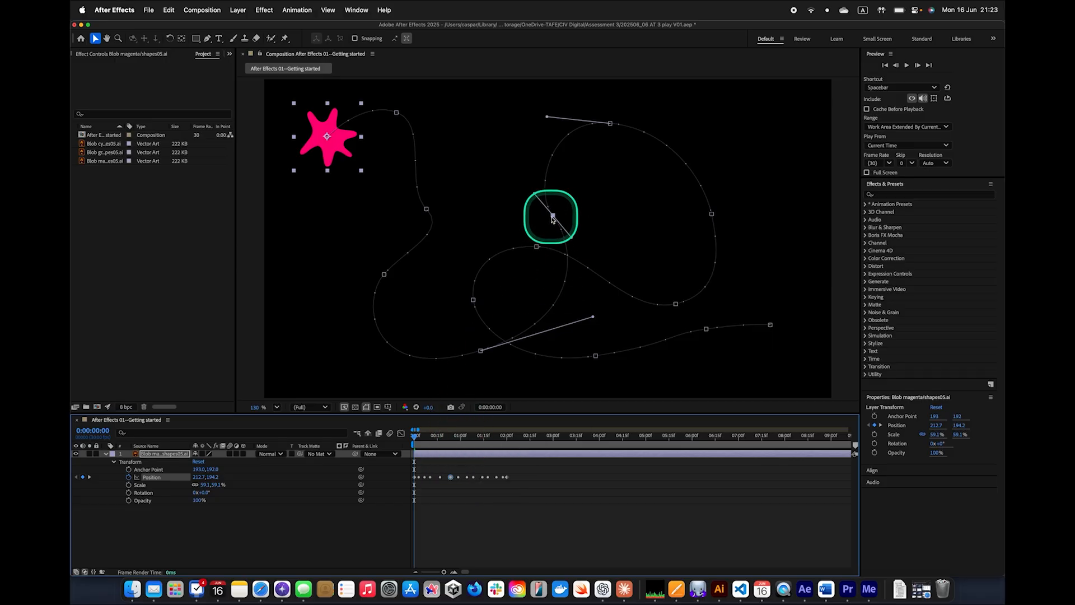
left_click(553, 217)
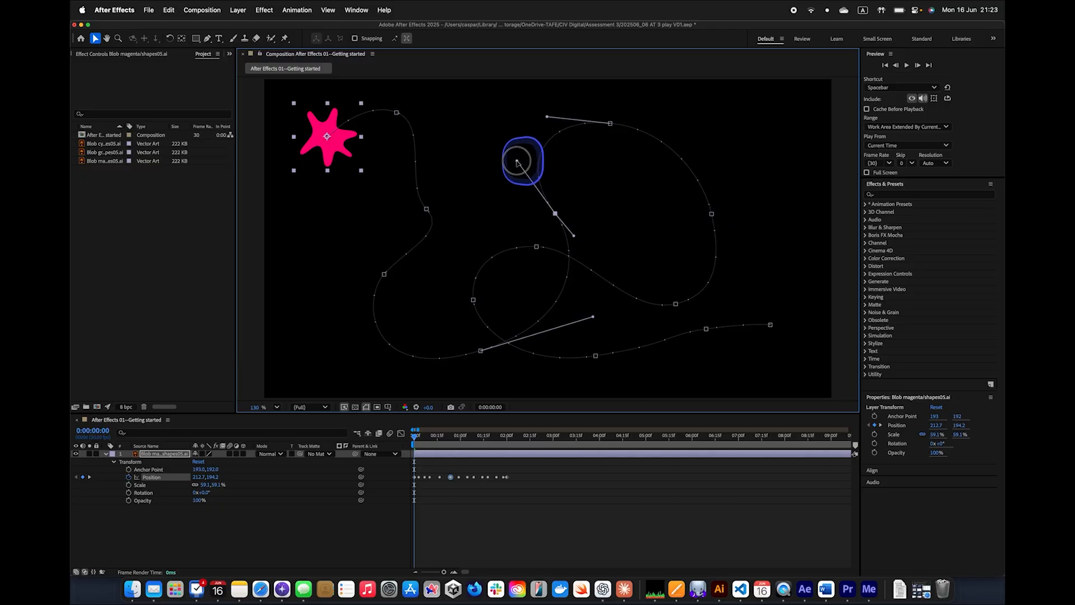
Step: Stretch the motion by moving the last position keyframe to about 4 seconds, and preview the animation from the start
left_click(507, 479)
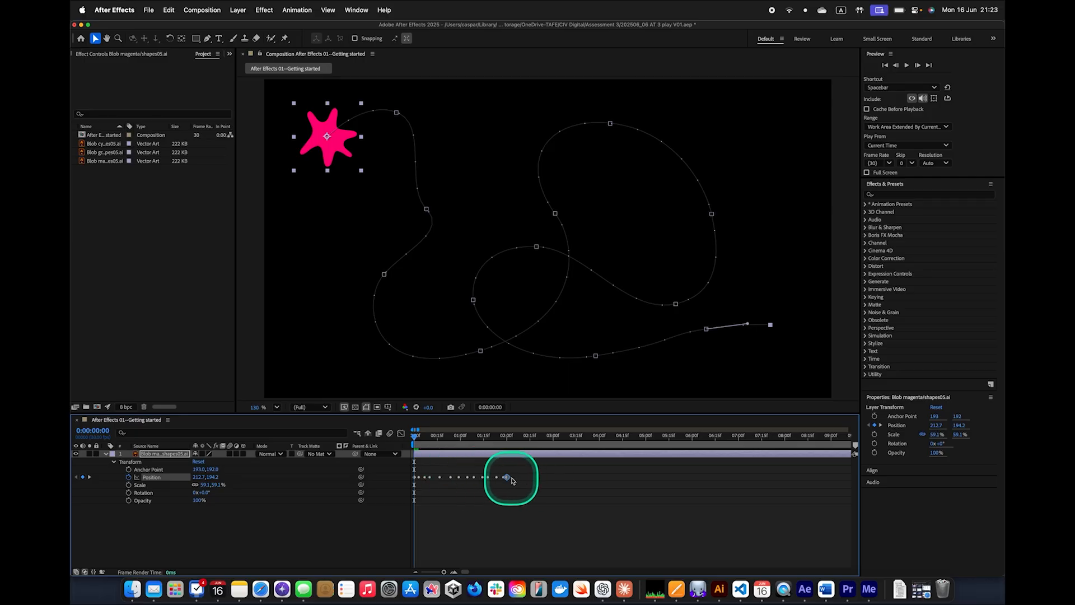
left_click_drag(512, 480, 546, 480)
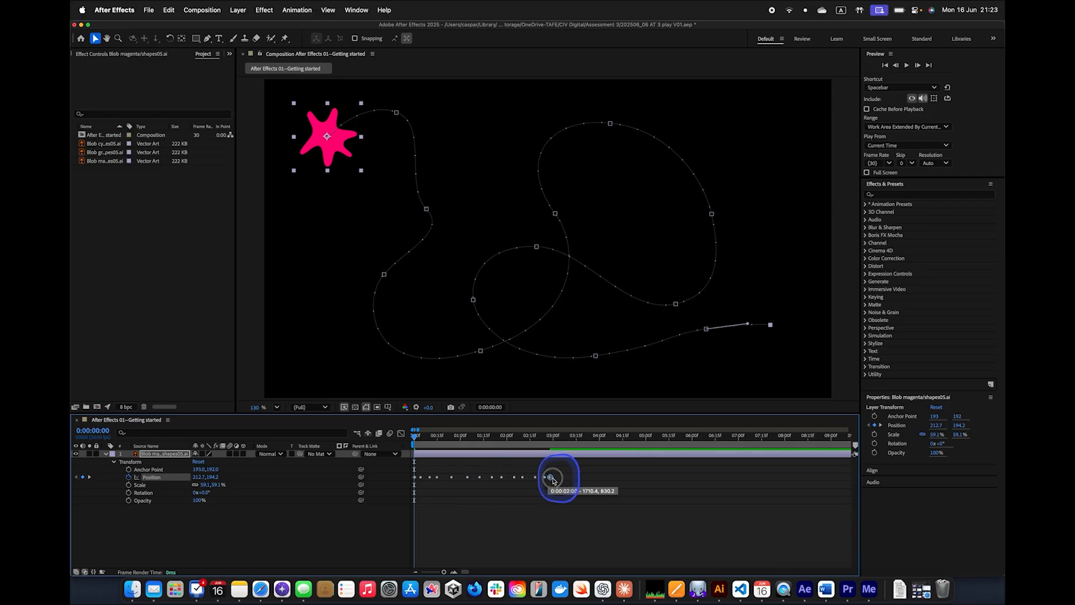
left_click_drag(554, 481, 597, 481)
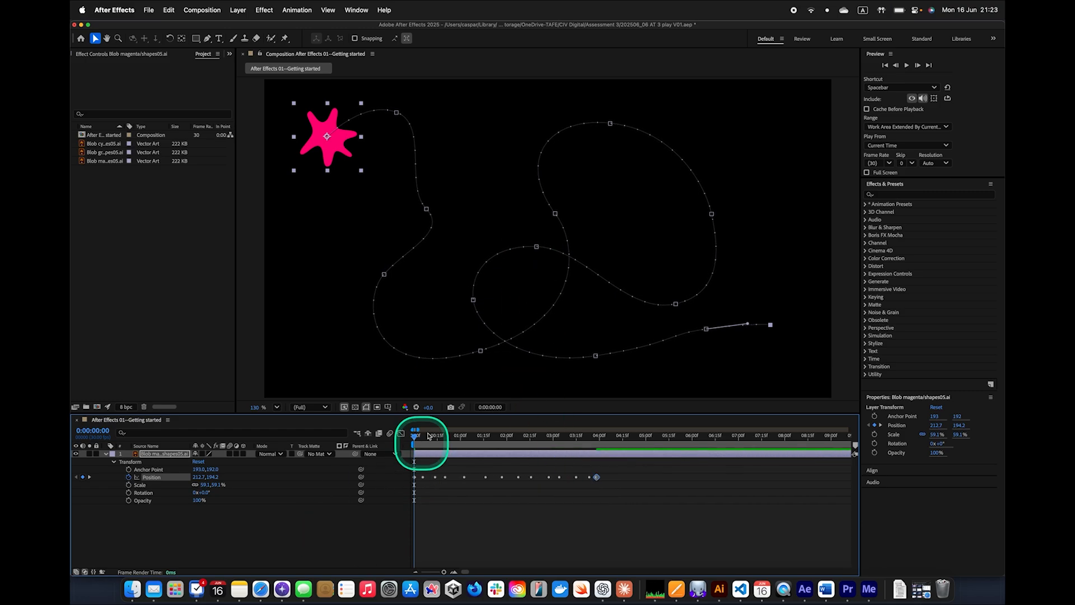
left_click(908, 65)
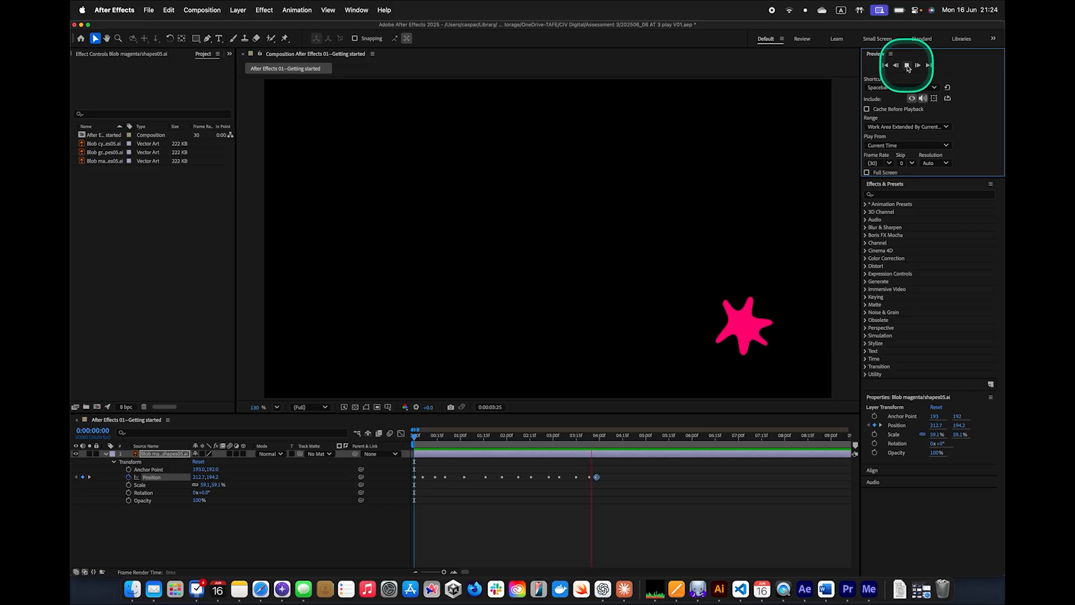
left_click(908, 65)
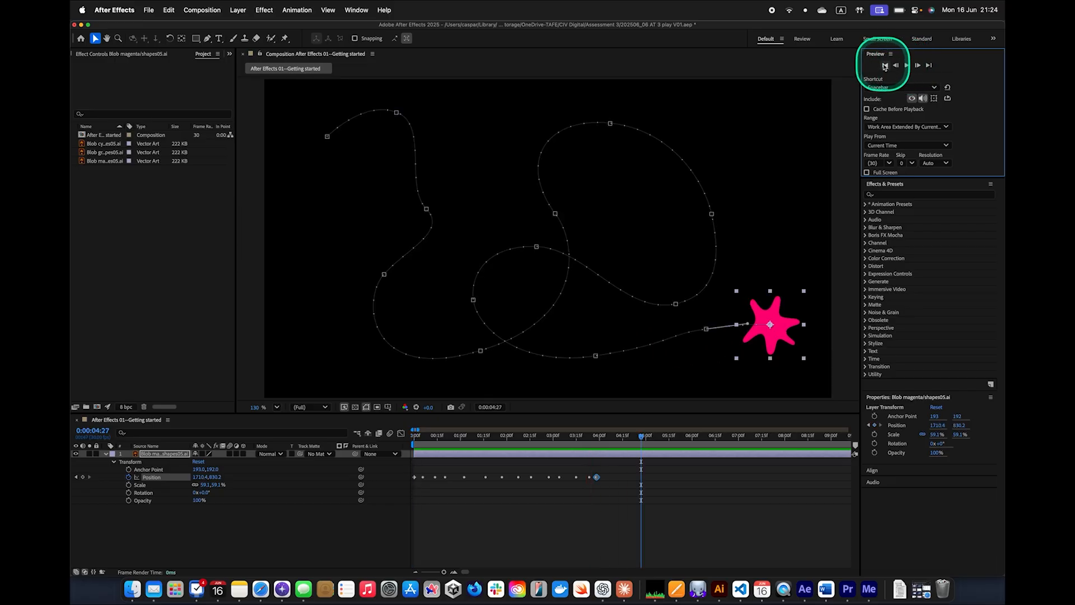
left_click(640, 492)
left_click(440, 481)
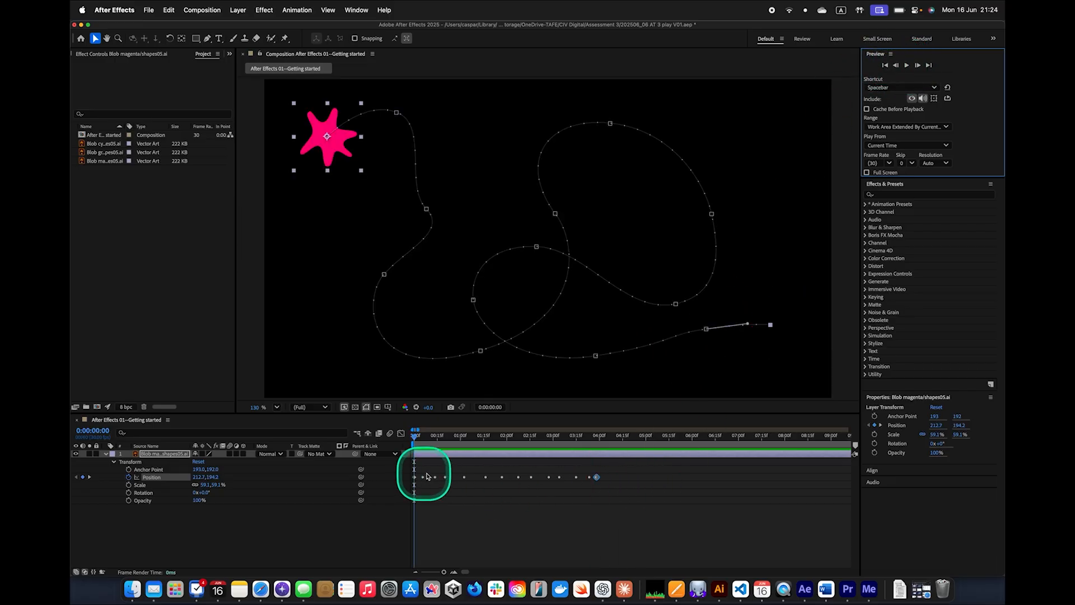
Step: Slow the motion by moving the last position keyframe to about 9 seconds, and preview it from the start
left_click_drag(596, 477, 833, 487)
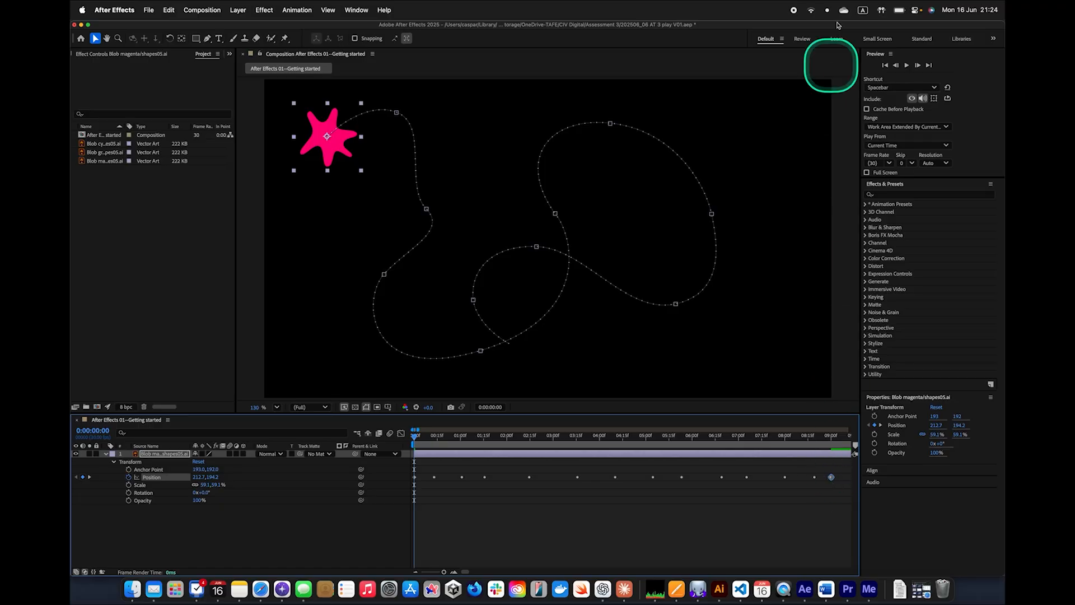
left_click(907, 65)
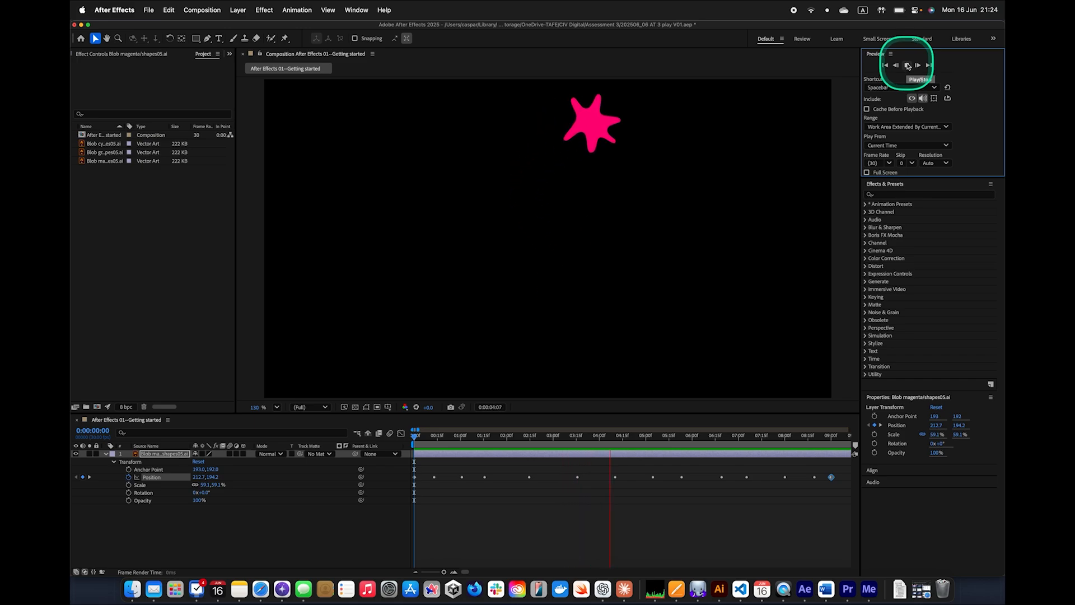
left_click(908, 65)
left_click(885, 66)
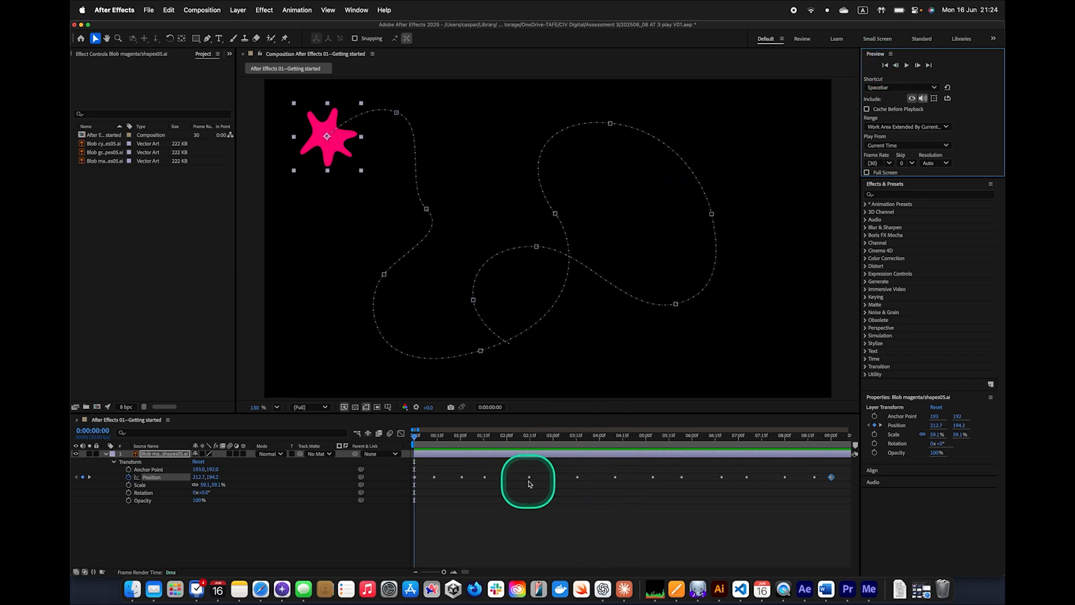
Step: Retime the fourth, sixth and seventh position keyframes to about 3.5, 4.5 and 5 seconds to vary the blob's speed
left_click(529, 478)
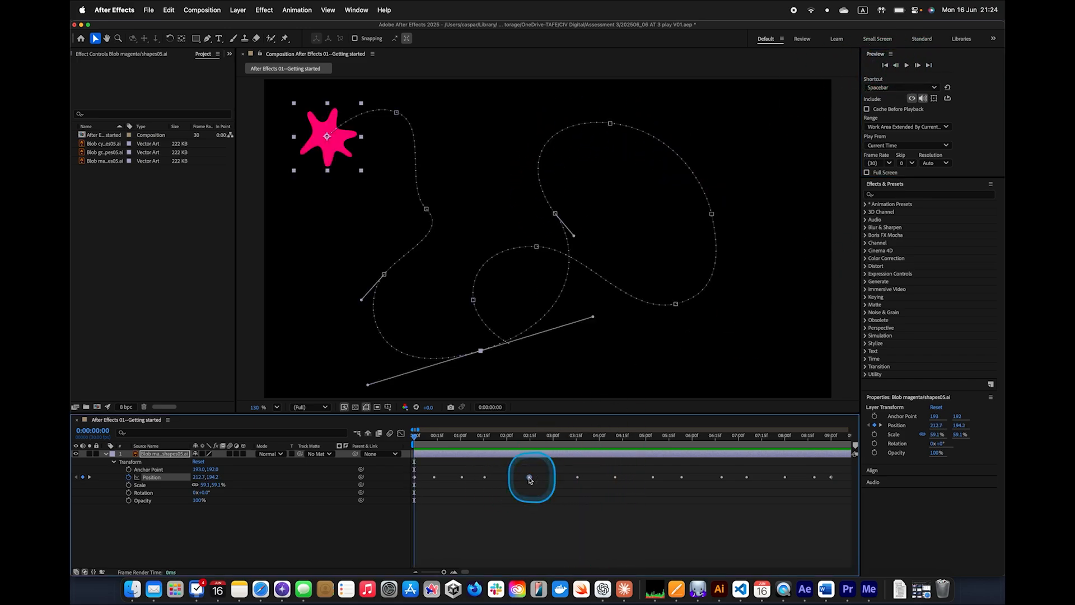
left_click(485, 478)
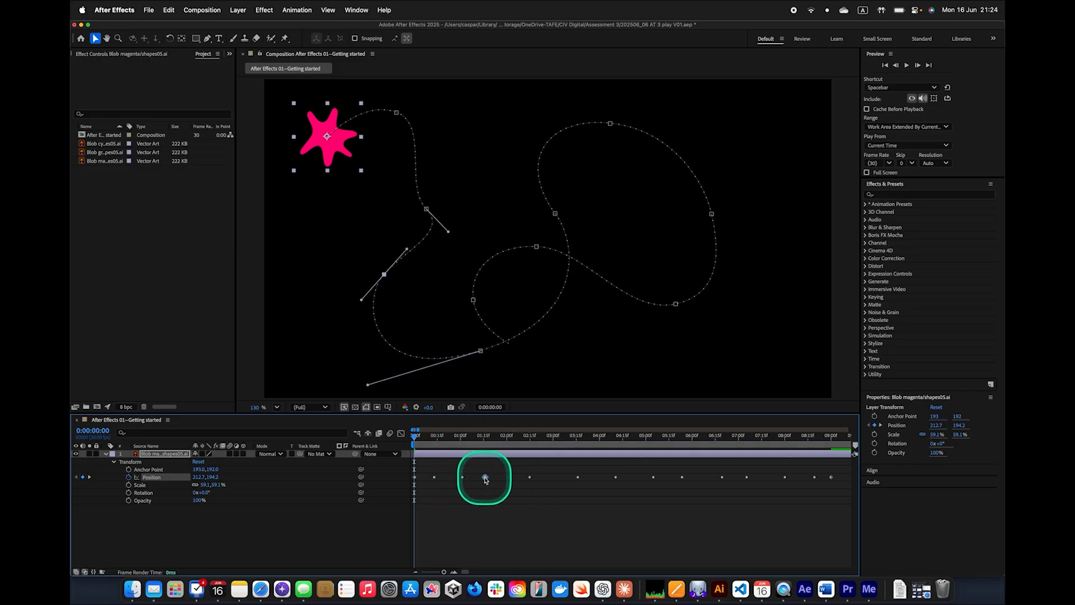
left_click_drag(494, 479, 499, 480)
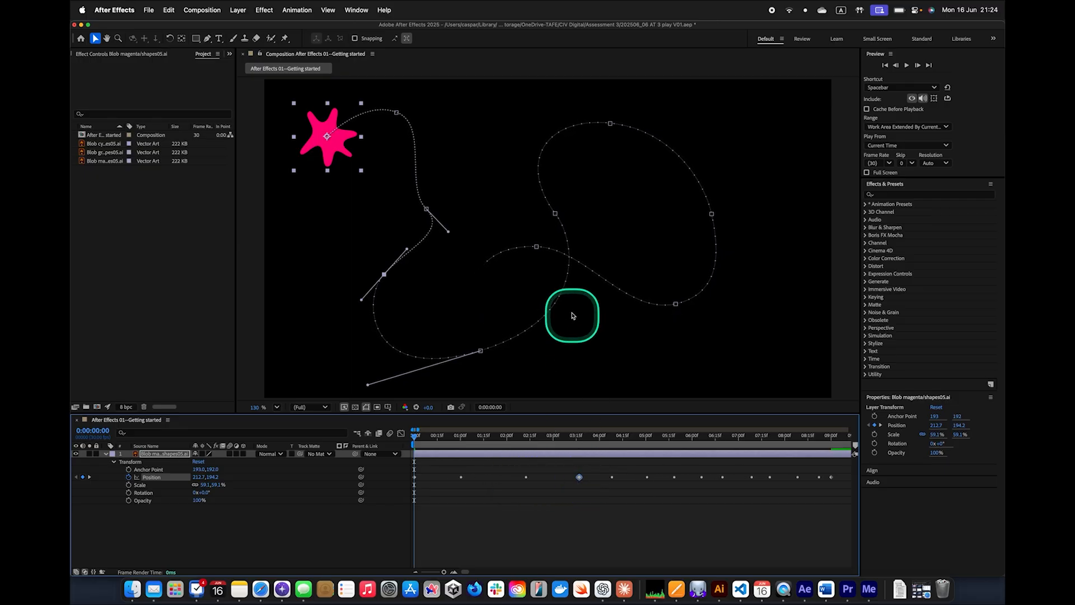
left_click_drag(615, 481, 622, 480)
left_click(640, 478)
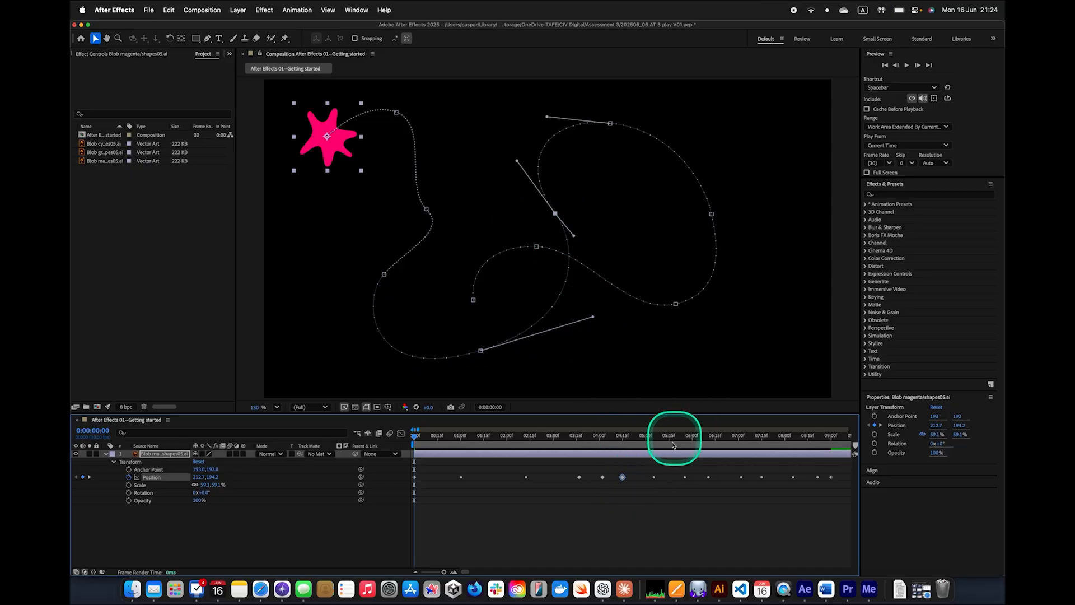
left_click_drag(654, 479, 642, 481)
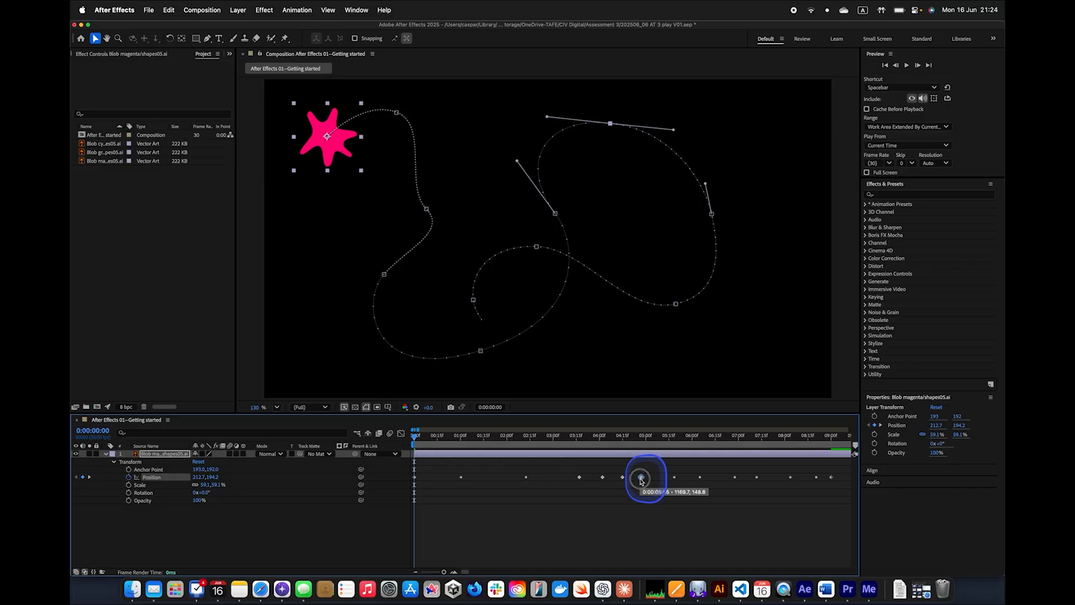
Step: Preview the retimed blob animation along the path and return the playhead to 0 seconds
left_click(908, 66)
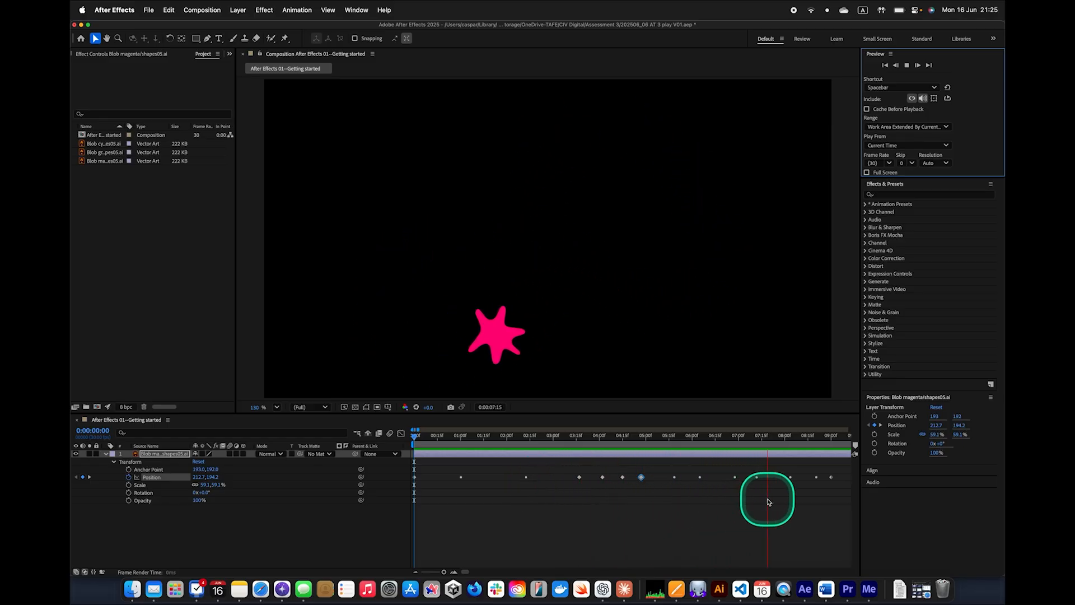
left_click(908, 65)
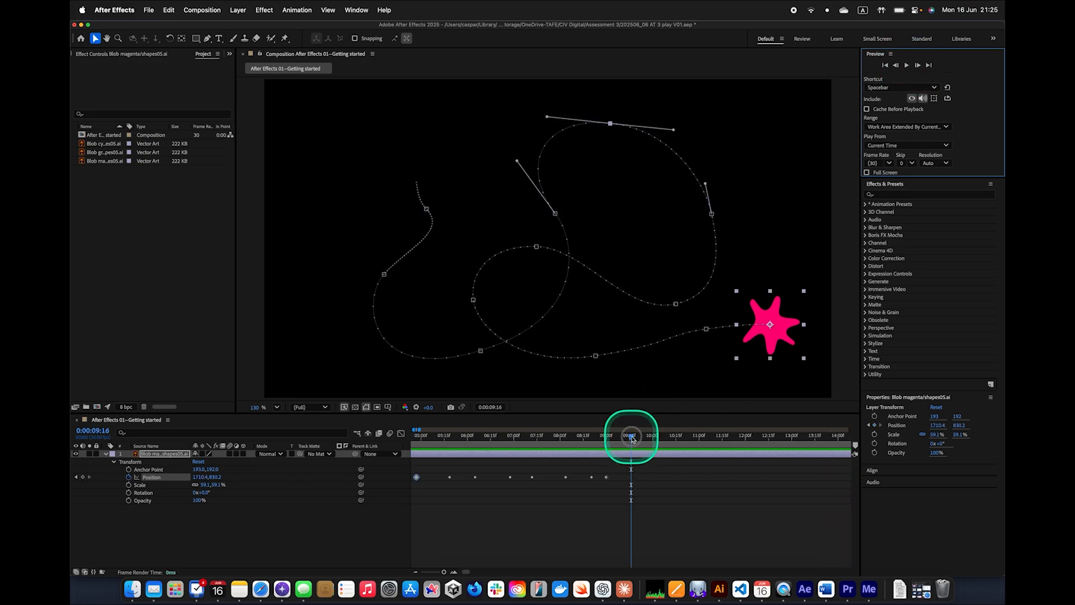
left_click_drag(632, 438, 402, 451)
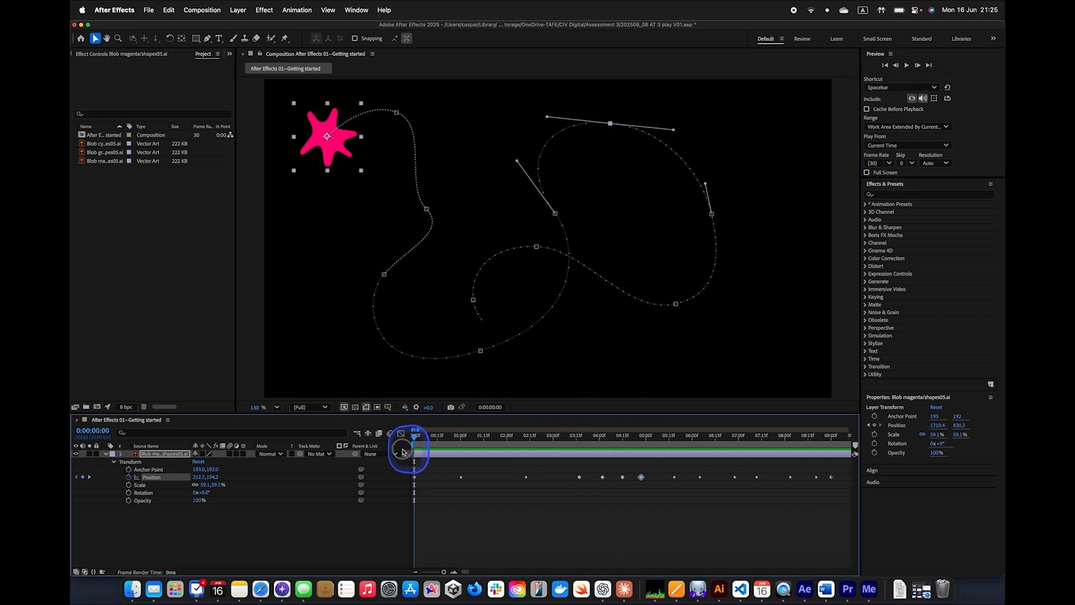